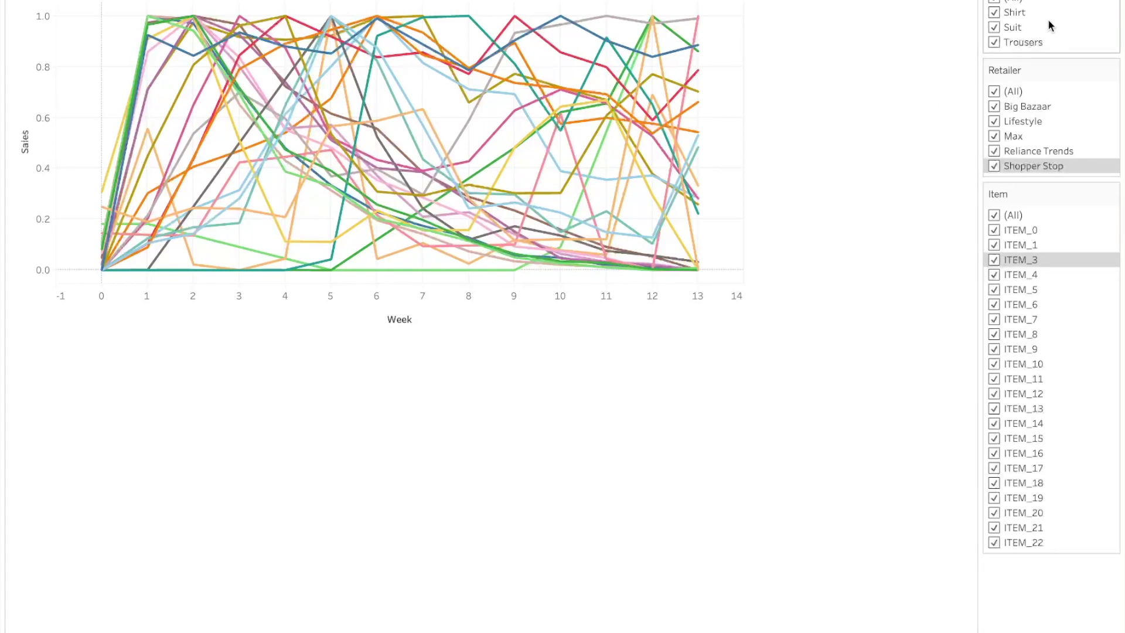
# Filter the sales chart to the Shirt category only and inspect the weekly points of its series.
pyautogui.click(994, 2)
pyautogui.click(996, 14)
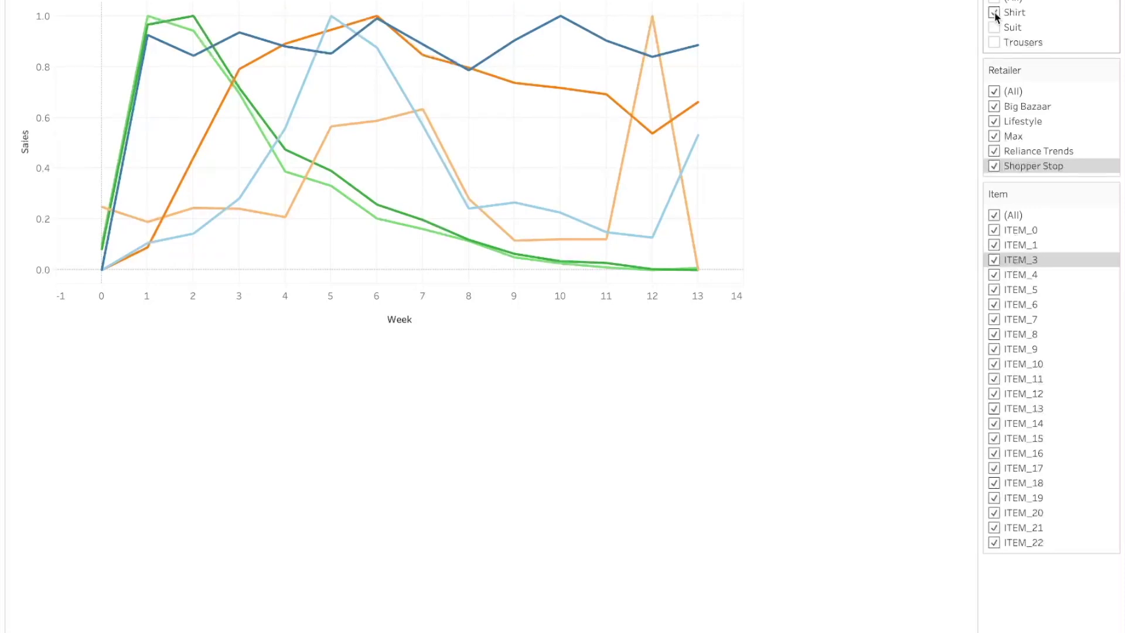
pyautogui.moveTo(147, 75)
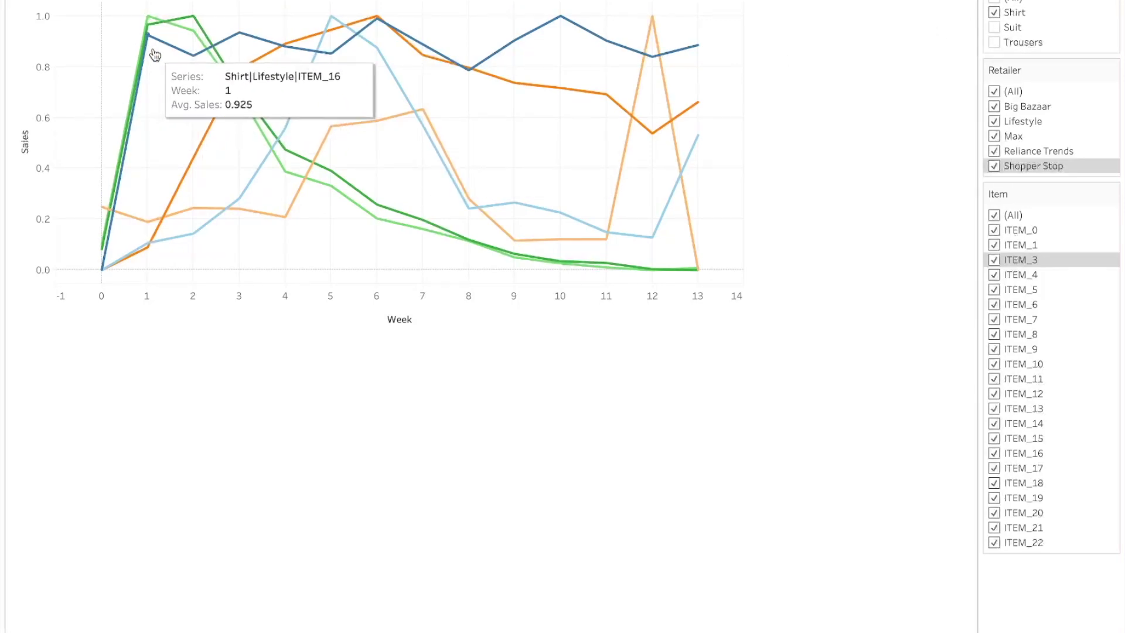
pyautogui.moveTo(575, 93)
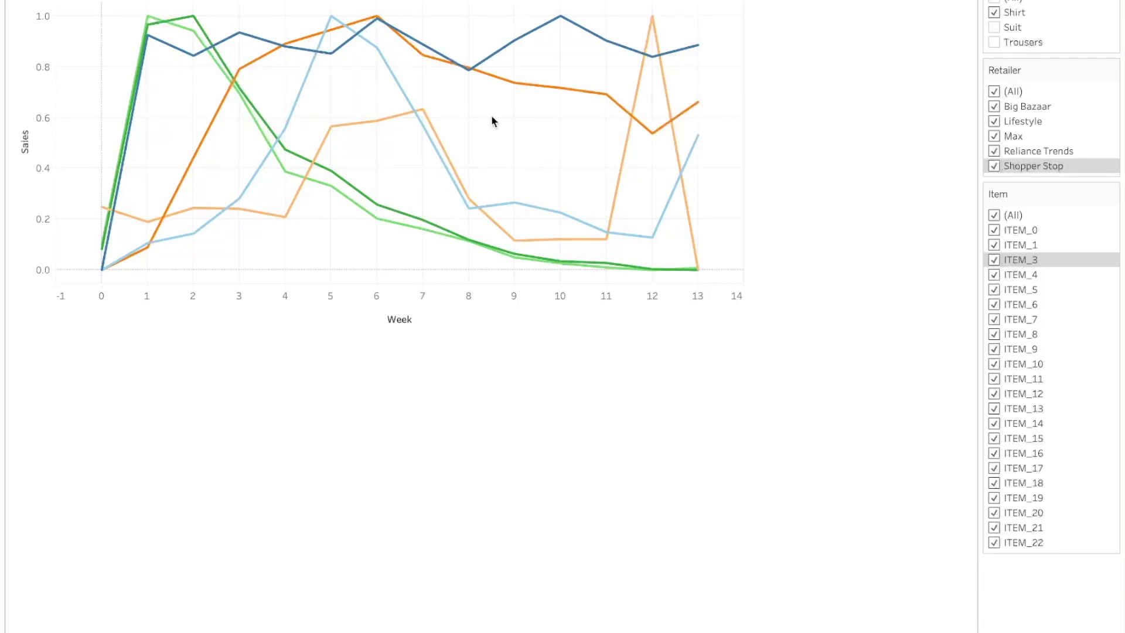
# View the Suit category alone and the Trousers category alone, then restore all categories.
pyautogui.click(994, 12)
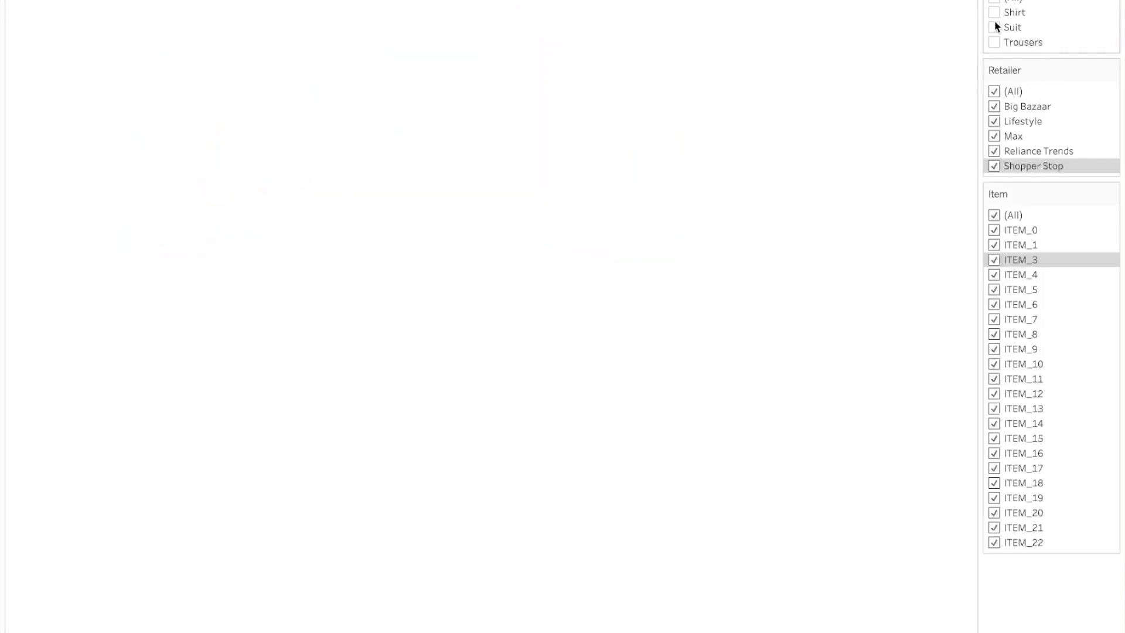
pyautogui.click(994, 27)
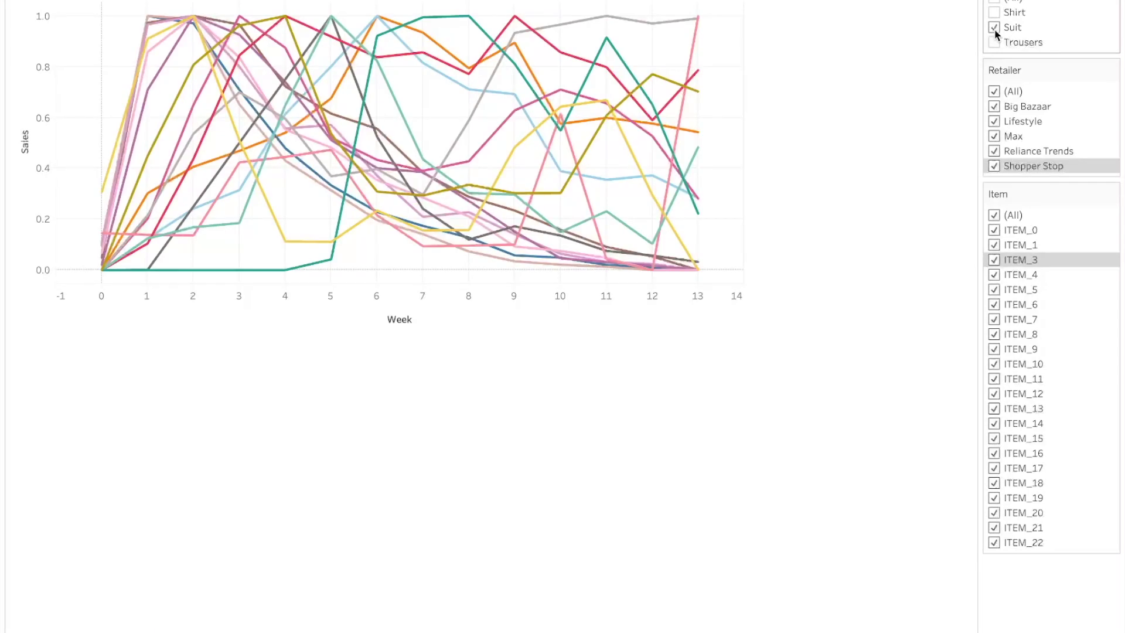
pyautogui.click(994, 27)
pyautogui.click(995, 42)
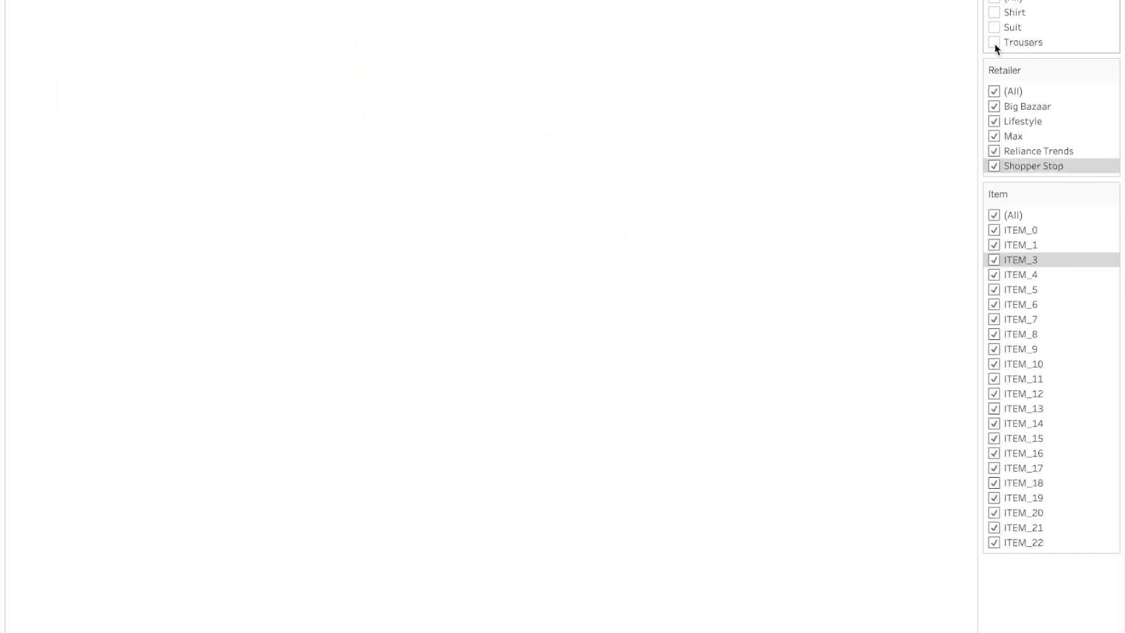
pyautogui.click(995, 1)
# Clear all retailers and view the Big Bazaar series alone, then the Lifestyle series alone.
pyautogui.click(995, 92)
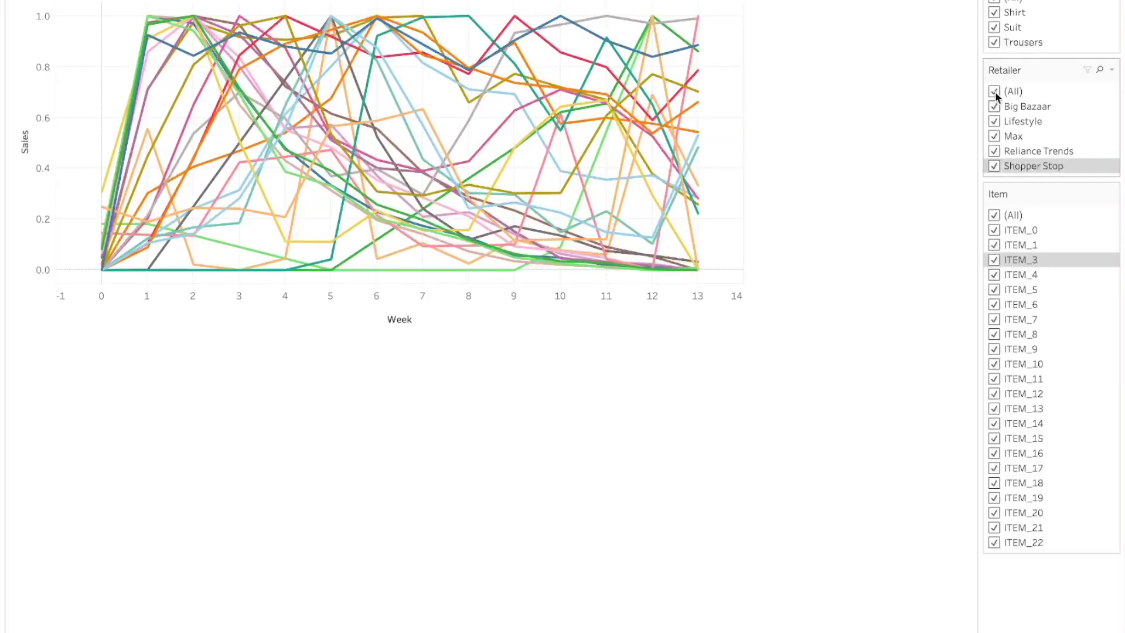
pyautogui.click(994, 107)
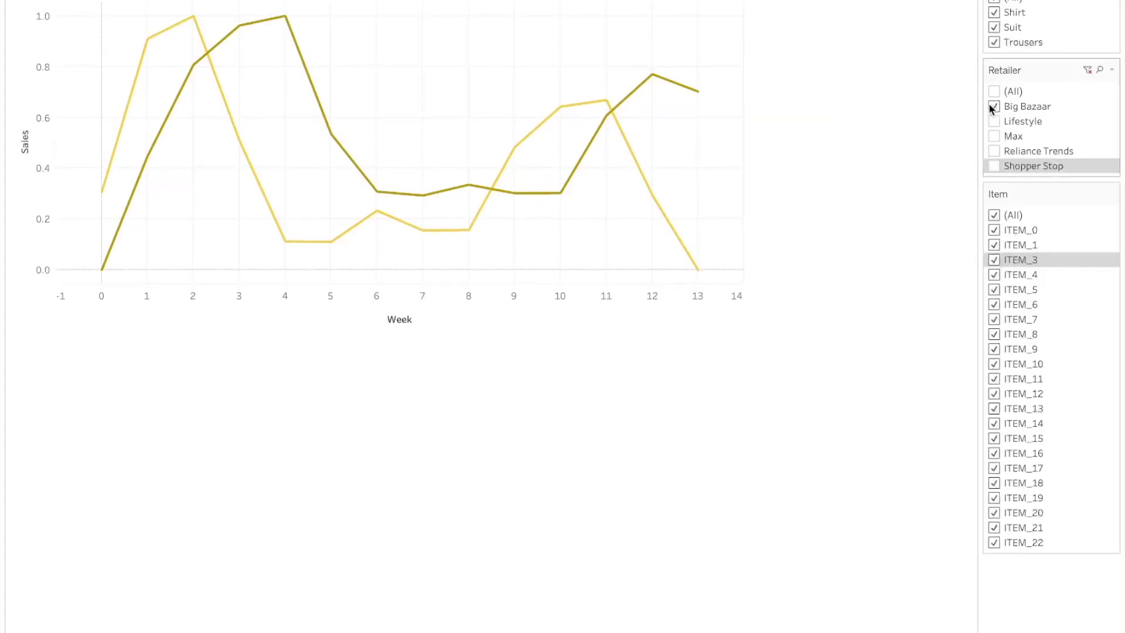
pyautogui.click(993, 107)
pyautogui.click(995, 122)
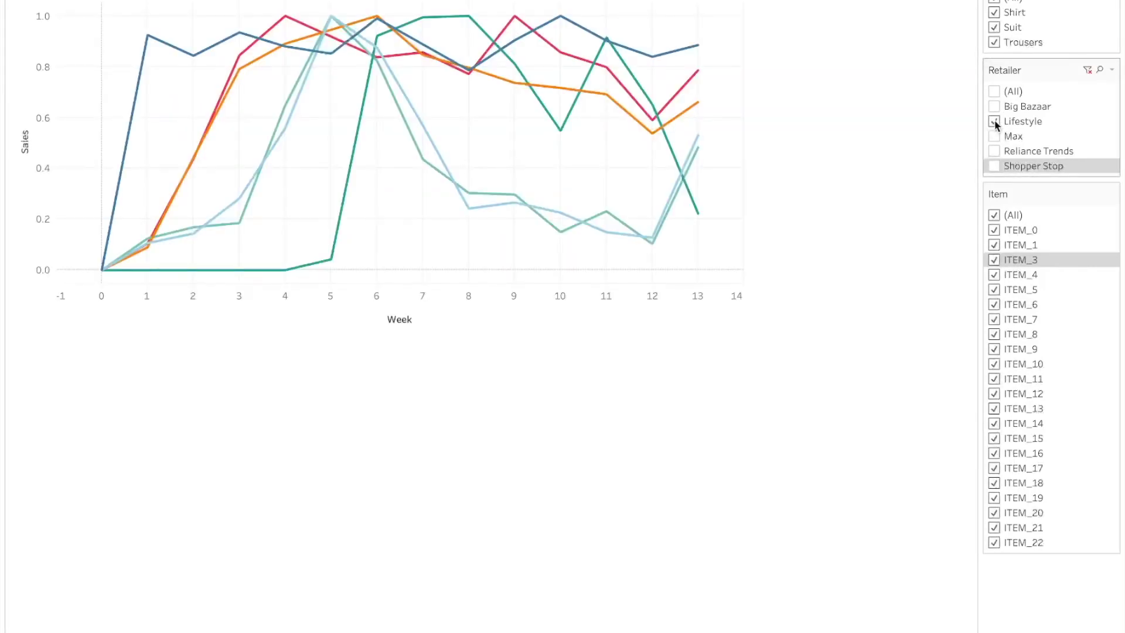
pyautogui.click(995, 124)
# View the Max, Reliance Trends and Shopper Stop series one retailer at a time, then restore all retailers.
pyautogui.click(996, 137)
pyautogui.click(995, 137)
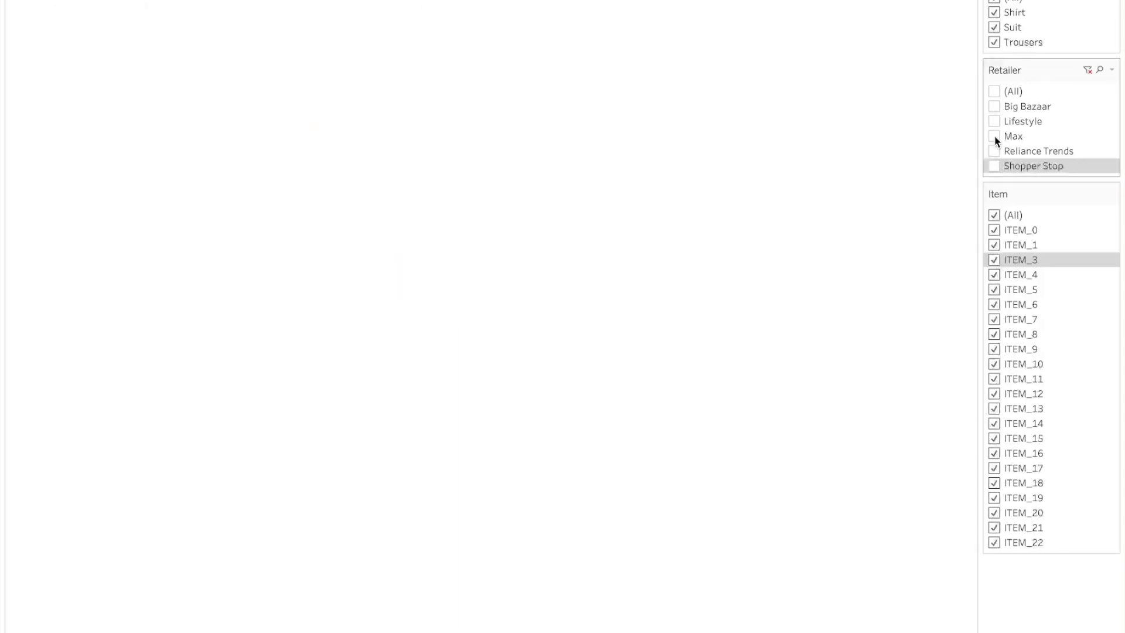
pyautogui.click(996, 151)
pyautogui.click(994, 152)
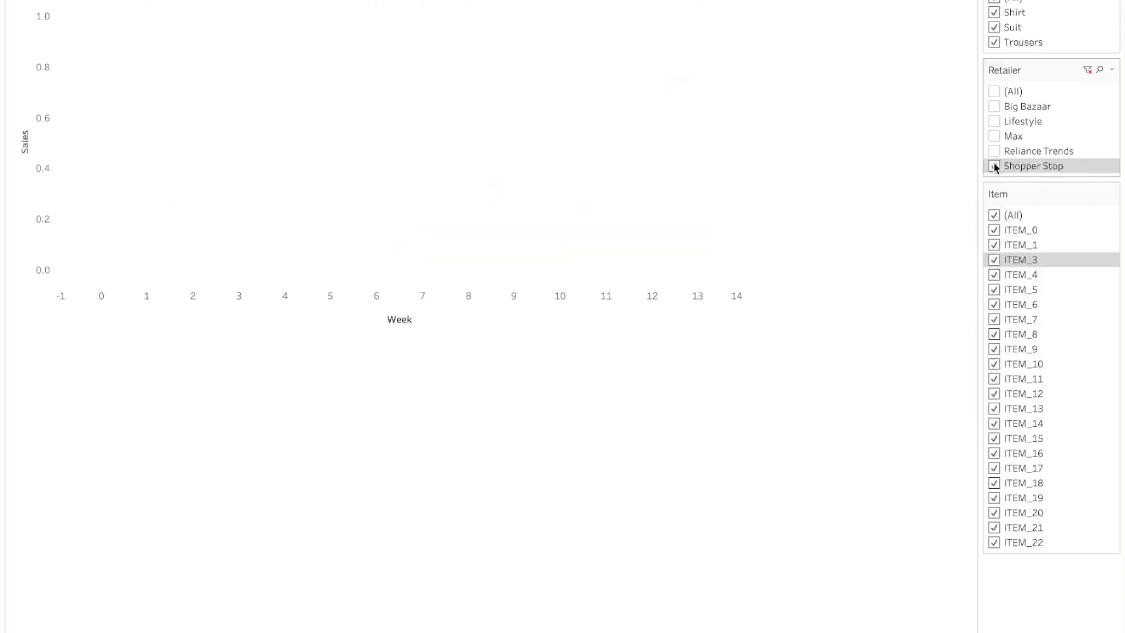
pyautogui.click(995, 166)
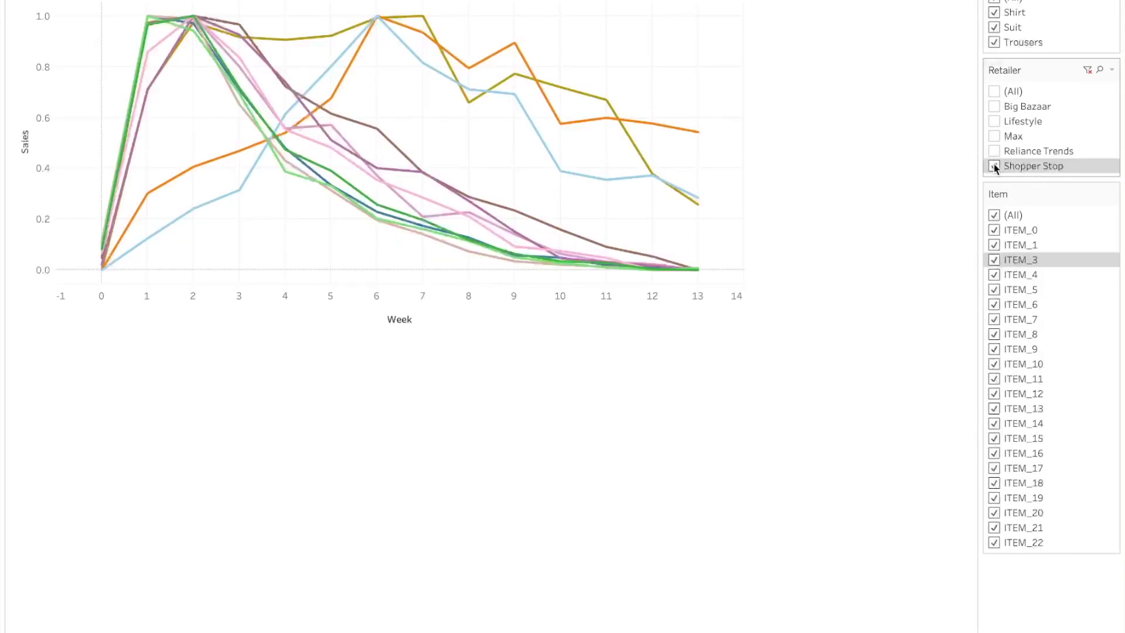
pyautogui.click(994, 91)
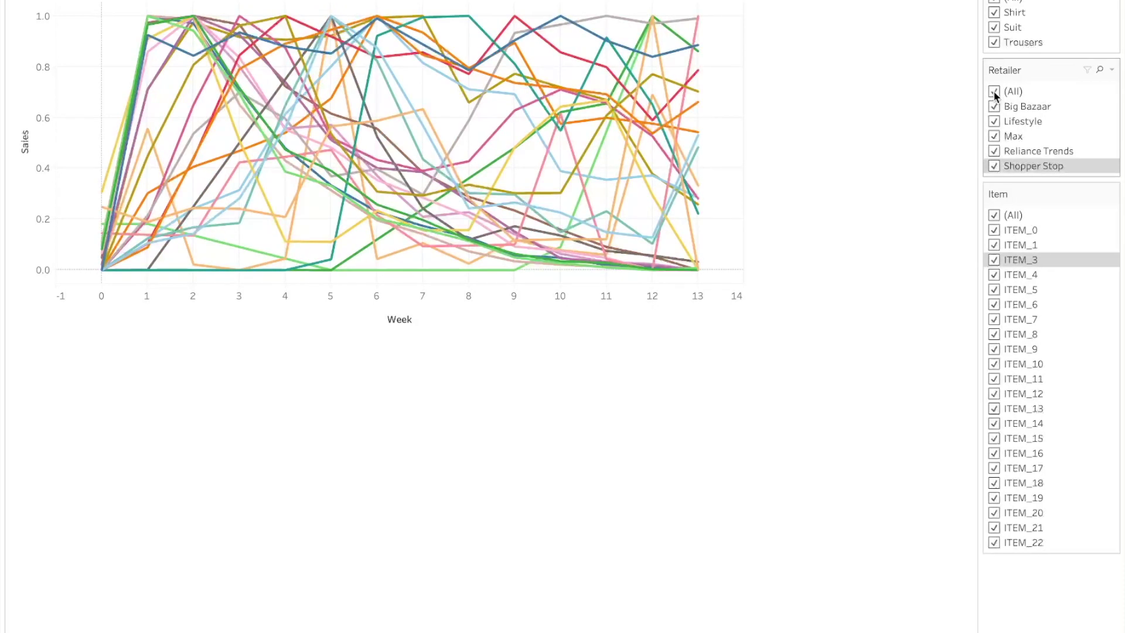
# Filter the chart to the Suit category and the Shopper Stop retailer only.
pyautogui.click(995, 2)
pyautogui.click(995, 27)
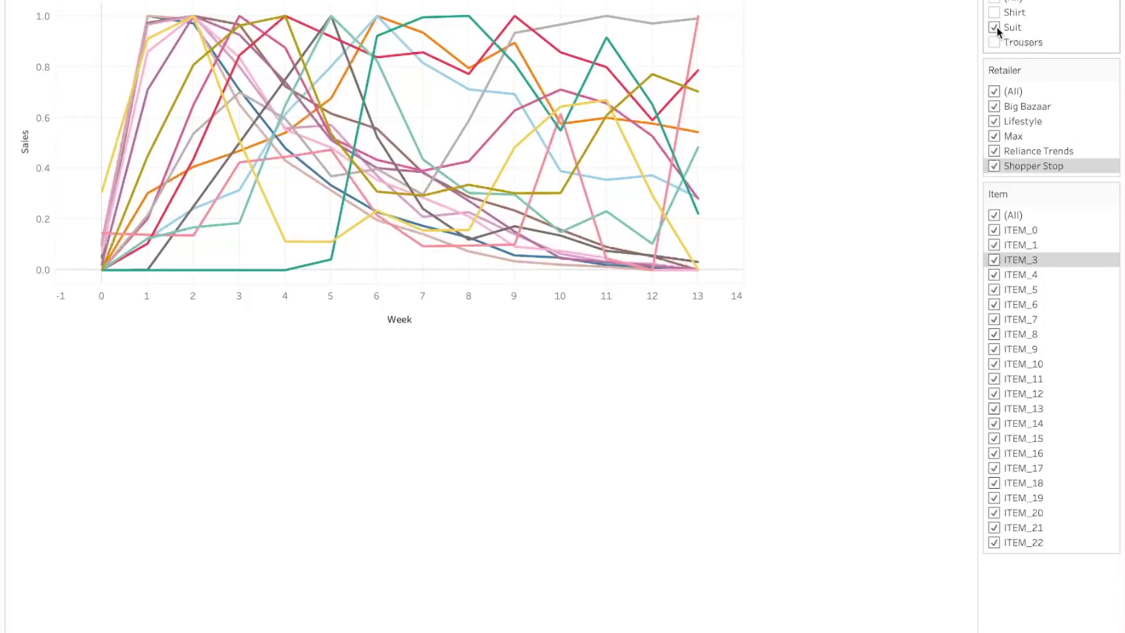
pyautogui.click(995, 92)
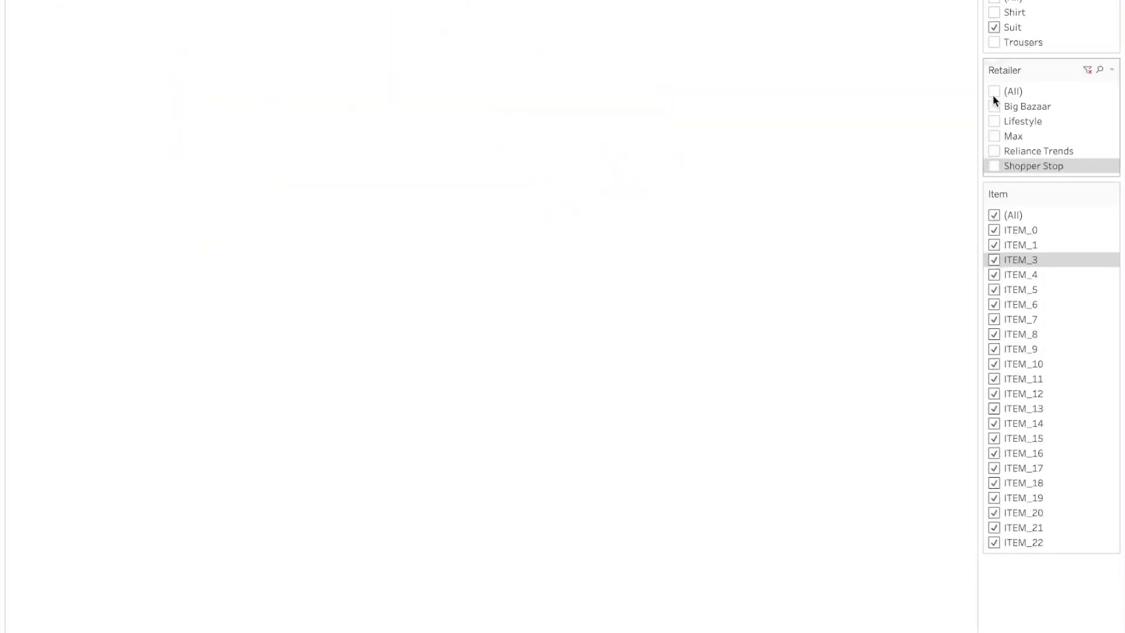
pyautogui.click(994, 166)
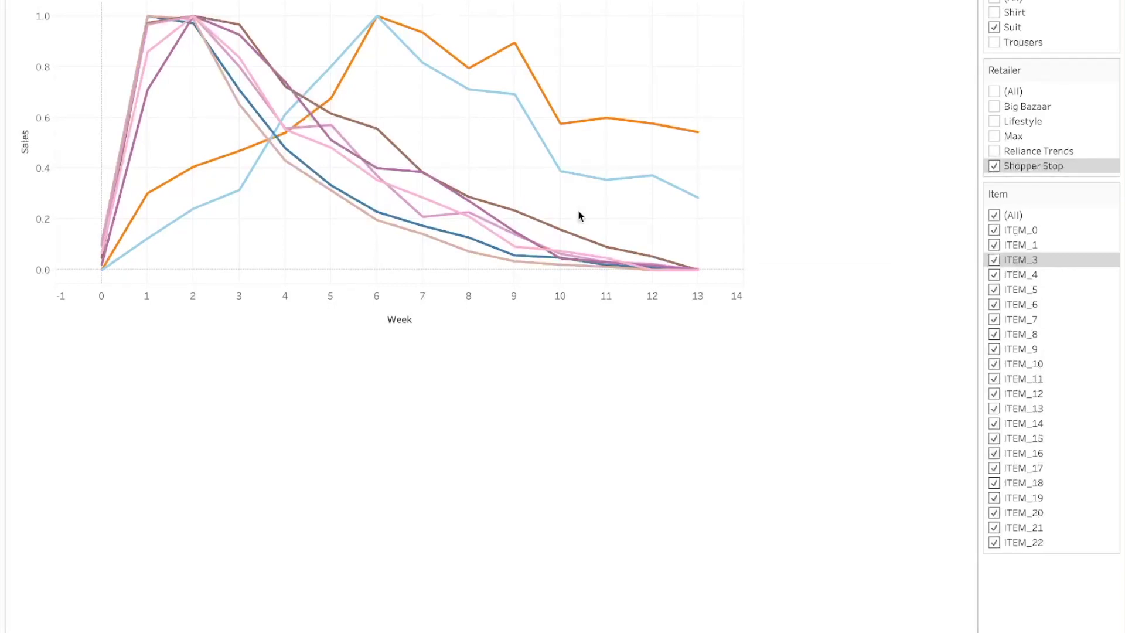
# Examine the peaks and declines of the Shopper Stop suit items around weeks 2 and 6.
pyautogui.moveTo(181, 181)
pyautogui.moveTo(212, 46)
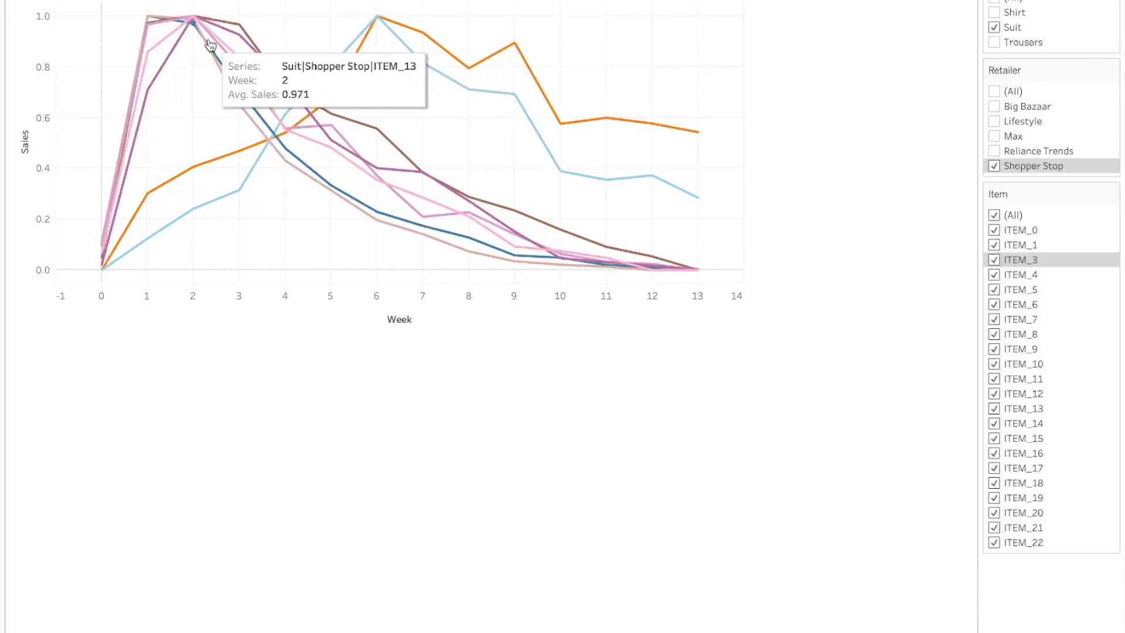
pyautogui.moveTo(371, 33)
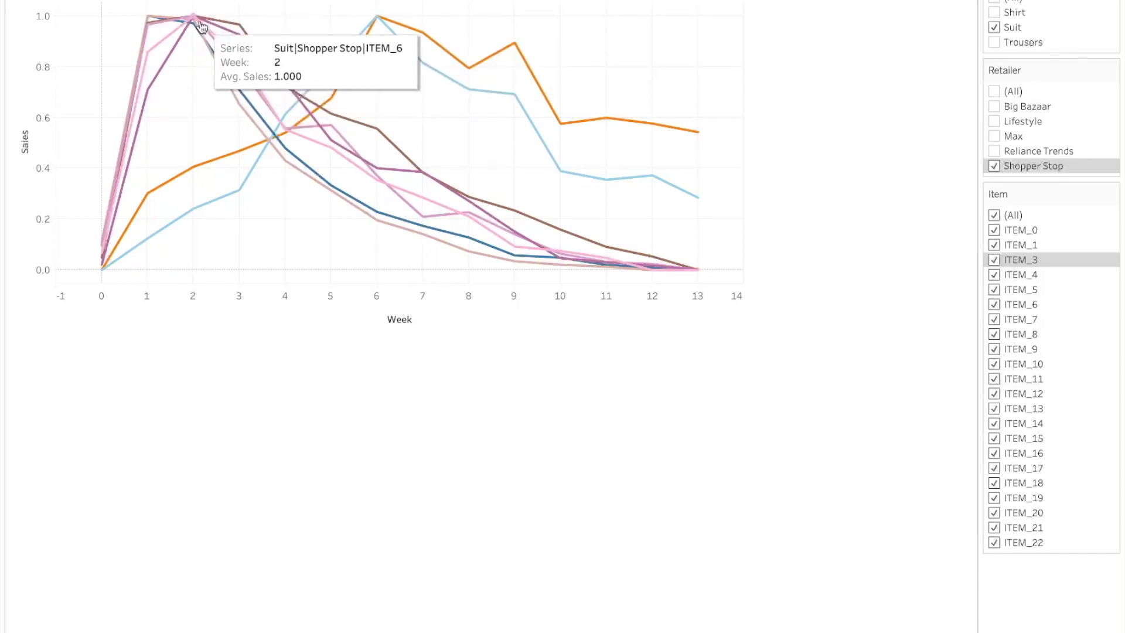
pyautogui.moveTo(411, 45)
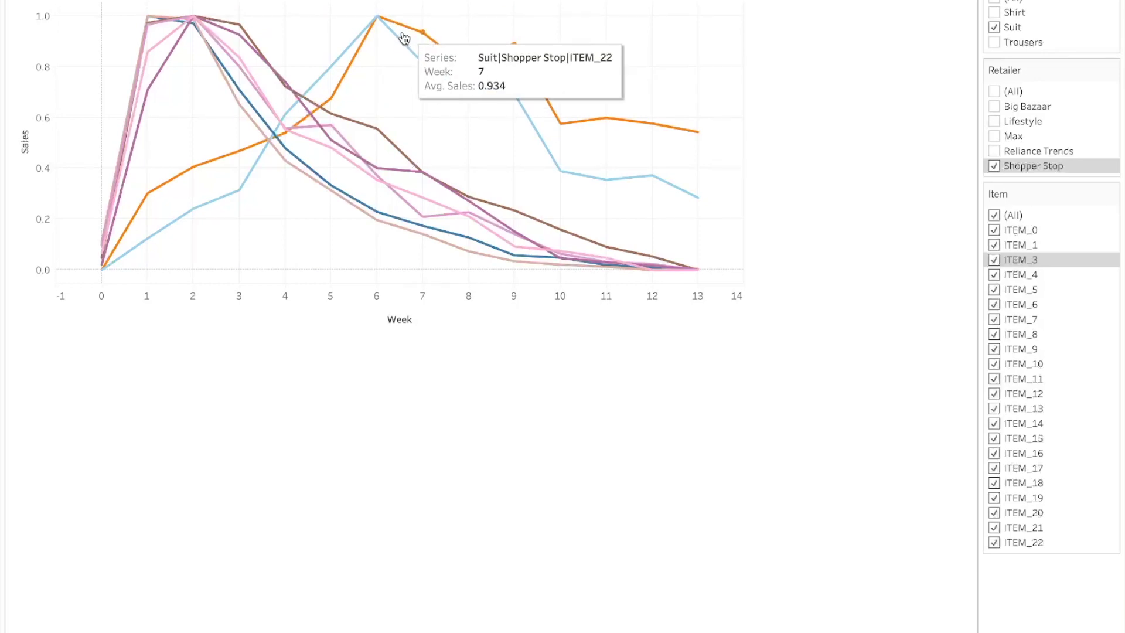
pyautogui.moveTo(165, 47)
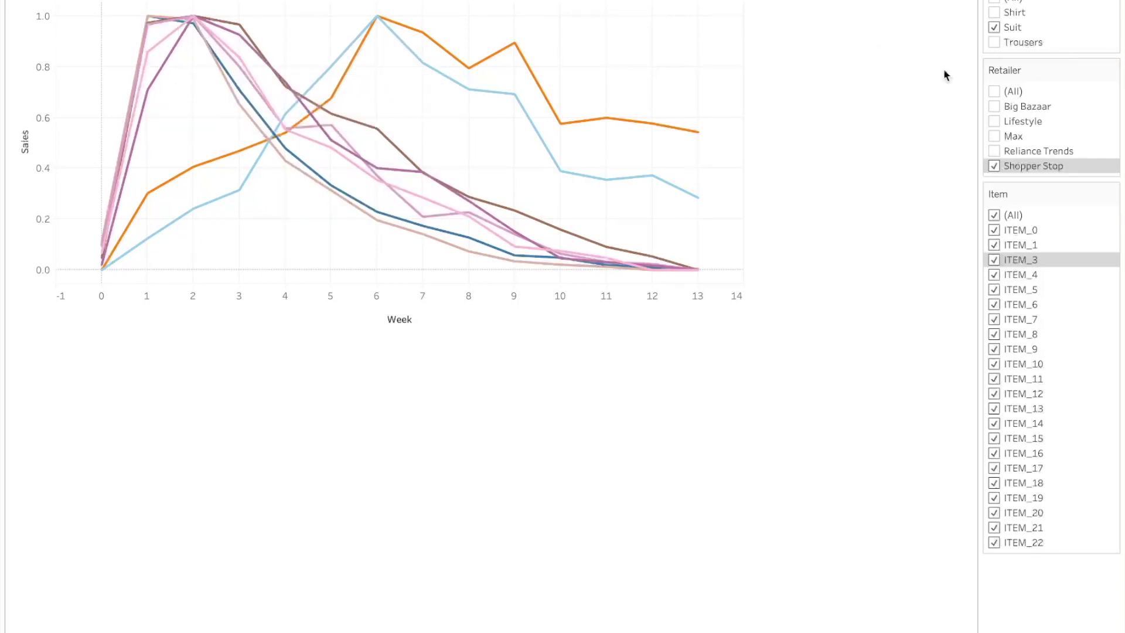
pyautogui.moveTo(506, 64)
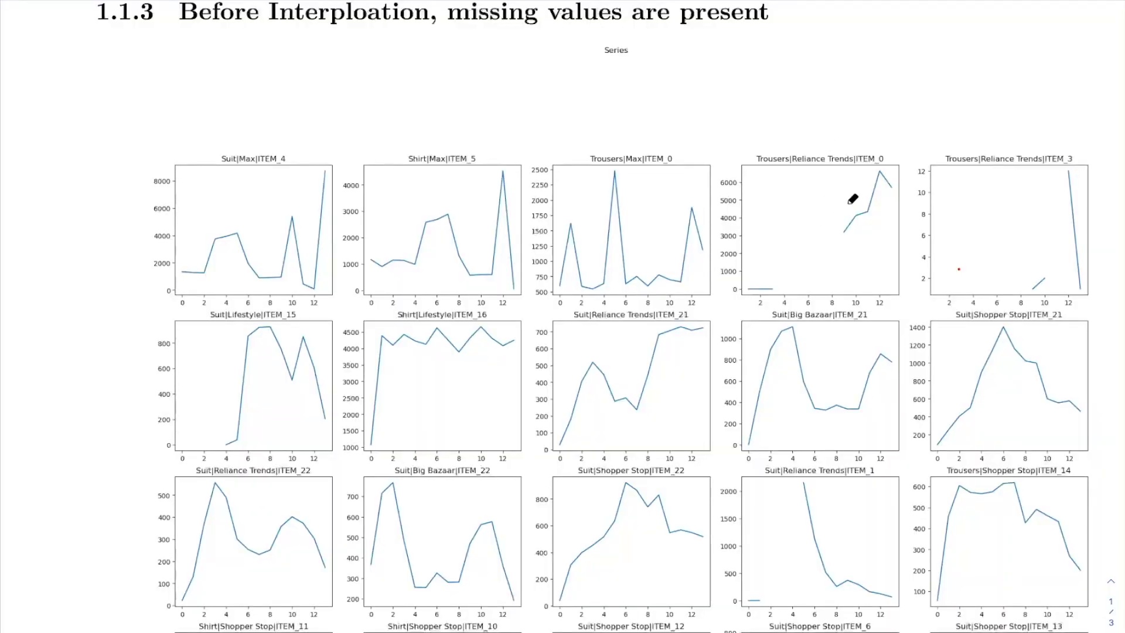
# In the PDF report, circle the Trousers|Reliance Trends|ITEM_0 gap before interpolation and its filled stretch after interpolation, adding strokes beside the first plot.
pyautogui.moveTo(851, 189)
pyautogui.mouseDown()
pyautogui.moveTo(780, 212)
pyautogui.moveTo(754, 258)
pyautogui.moveTo(762, 310)
pyautogui.moveTo(841, 312)
pyautogui.moveTo(879, 231)
pyautogui.moveTo(848, 194)
pyautogui.mouseUp()
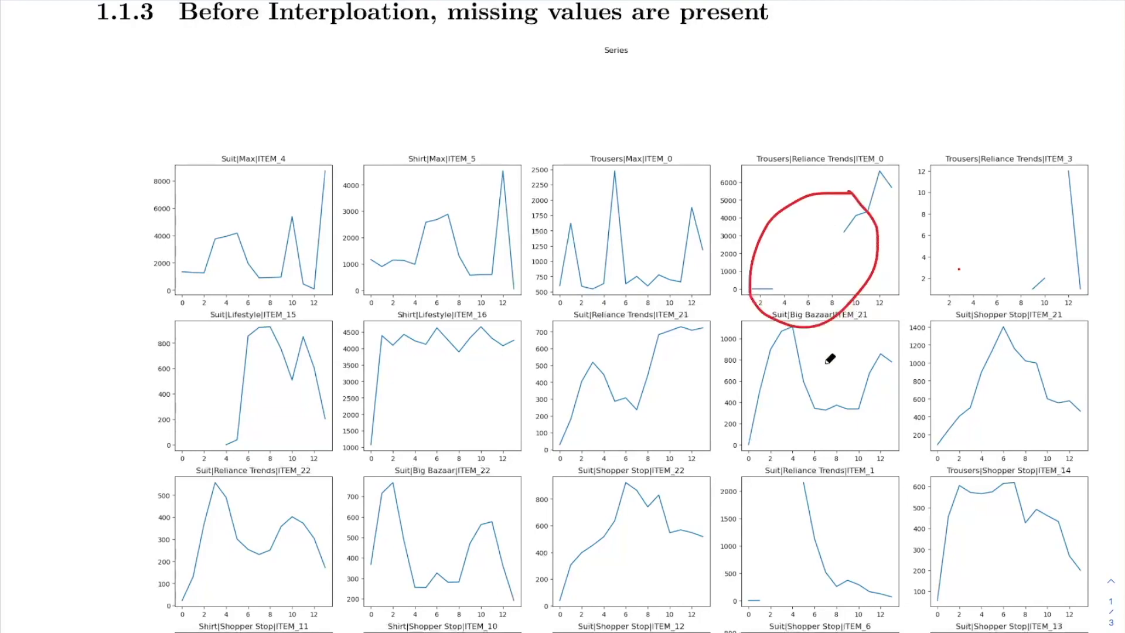
pyautogui.scroll(-9, 829, 359)
pyautogui.scroll(-15, 829, 359)
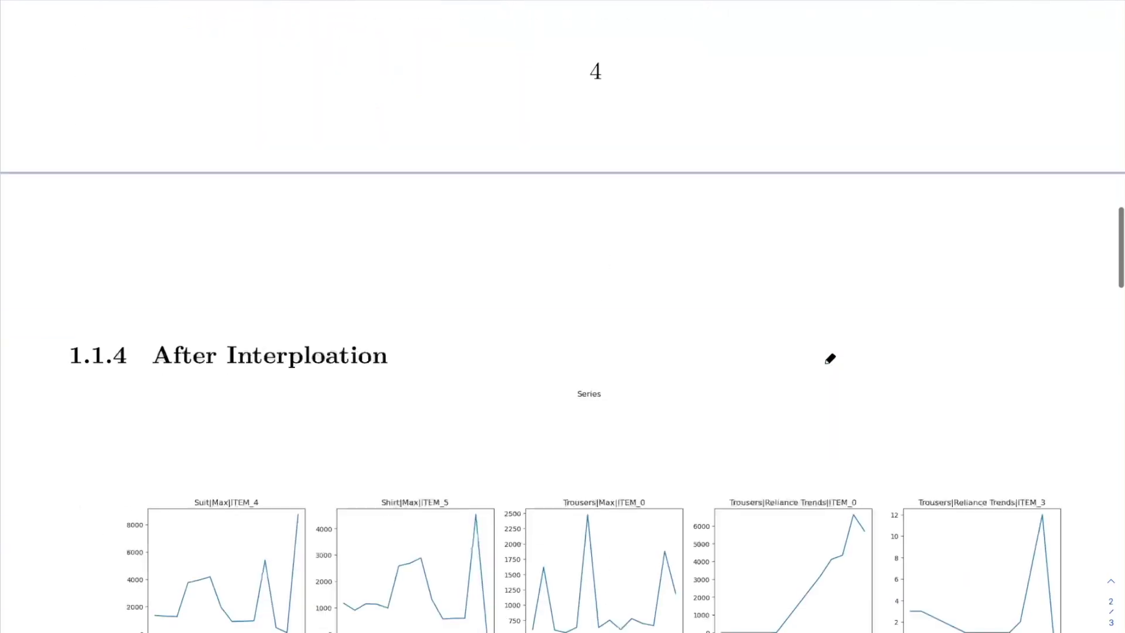
pyautogui.moveTo(820, 303)
pyautogui.mouseDown()
pyautogui.moveTo(749, 350)
pyautogui.moveTo(744, 418)
pyautogui.moveTo(812, 415)
pyautogui.moveTo(851, 343)
pyautogui.moveTo(813, 292)
pyautogui.mouseUp()
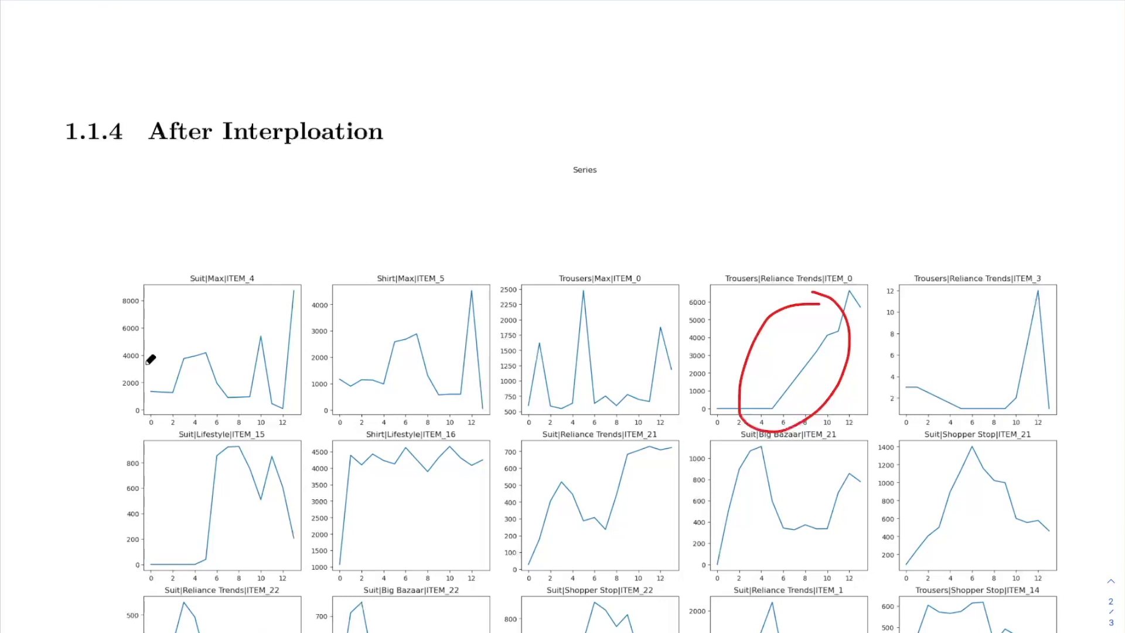
pyautogui.moveTo(84, 283)
pyautogui.mouseDown()
pyautogui.moveTo(115, 282)
pyautogui.moveTo(99, 282)
pyautogui.moveTo(91, 413)
pyautogui.moveTo(119, 414)
pyautogui.moveTo(57, 405)
pyautogui.mouseUp()
pyautogui.moveTo(51, 264); pyautogui.dragTo(52, 291)
# Circle the 8-cluster point on the Elbow Method curve and trace the curve from there to between 11 and 12 clusters.
pyautogui.scroll(-6, 409, 414)
pyautogui.scroll(-13, 412, 413)
pyautogui.scroll(-8, 412, 413)
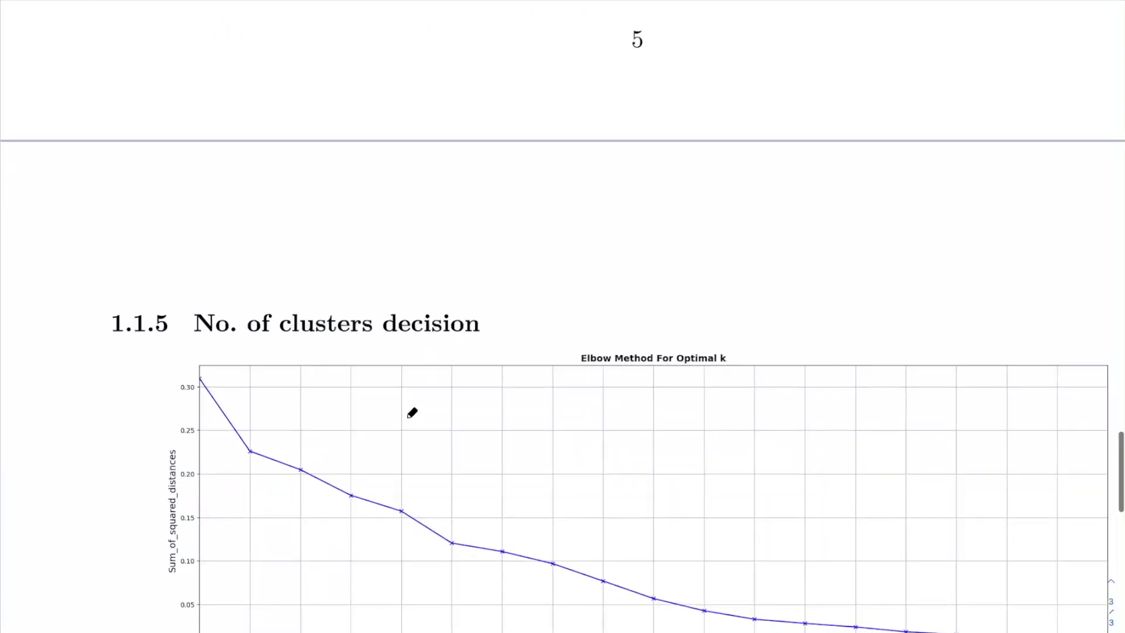
pyautogui.scroll(-1, 413, 413)
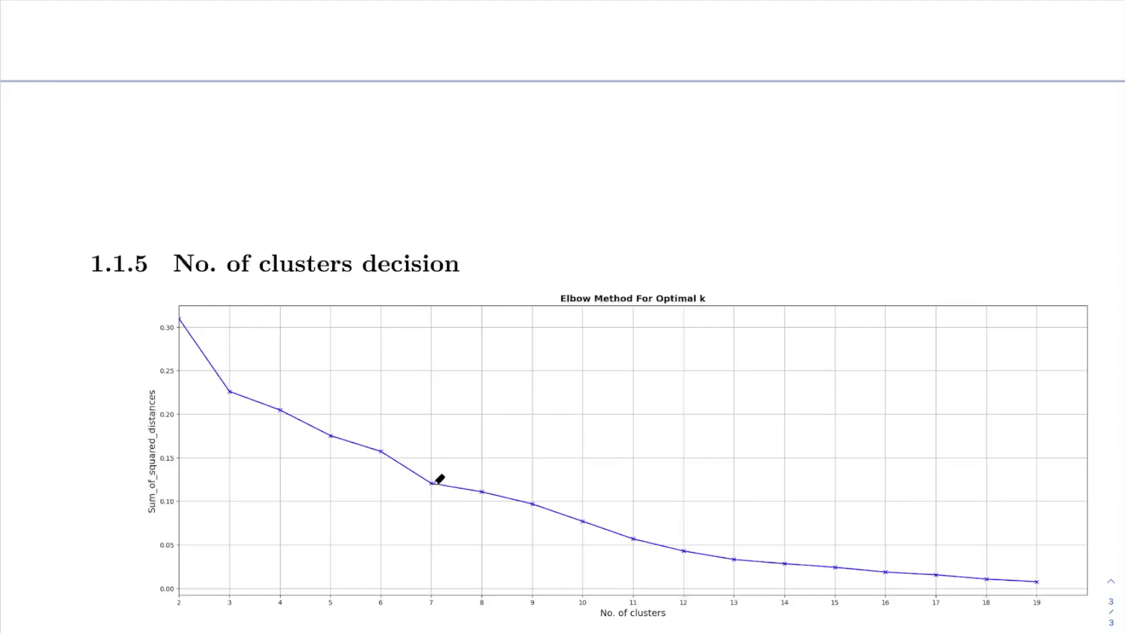
pyautogui.moveTo(484, 488); pyautogui.dragTo(499, 497)
pyautogui.moveTo(491, 494); pyautogui.dragTo(661, 541)
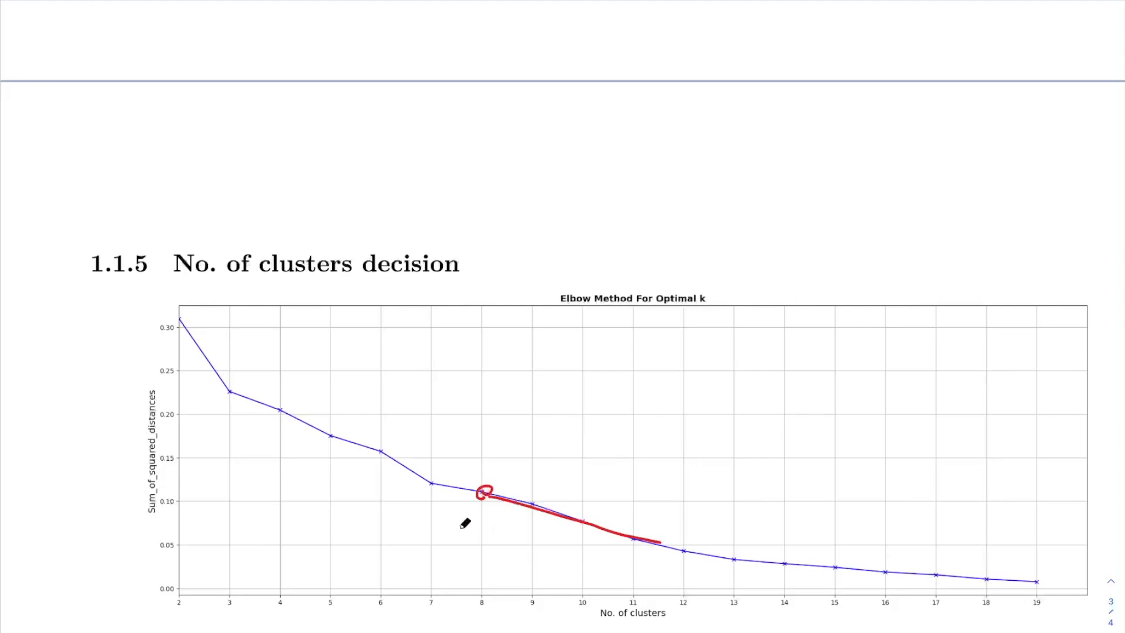
# Circle the 2-cluster point on the change-in-inertia curve and the 2- and 3-cluster points on the elbow curve.
pyautogui.scroll(-2, 460, 565)
pyautogui.scroll(-10, 461, 565)
pyautogui.scroll(-1, 461, 565)
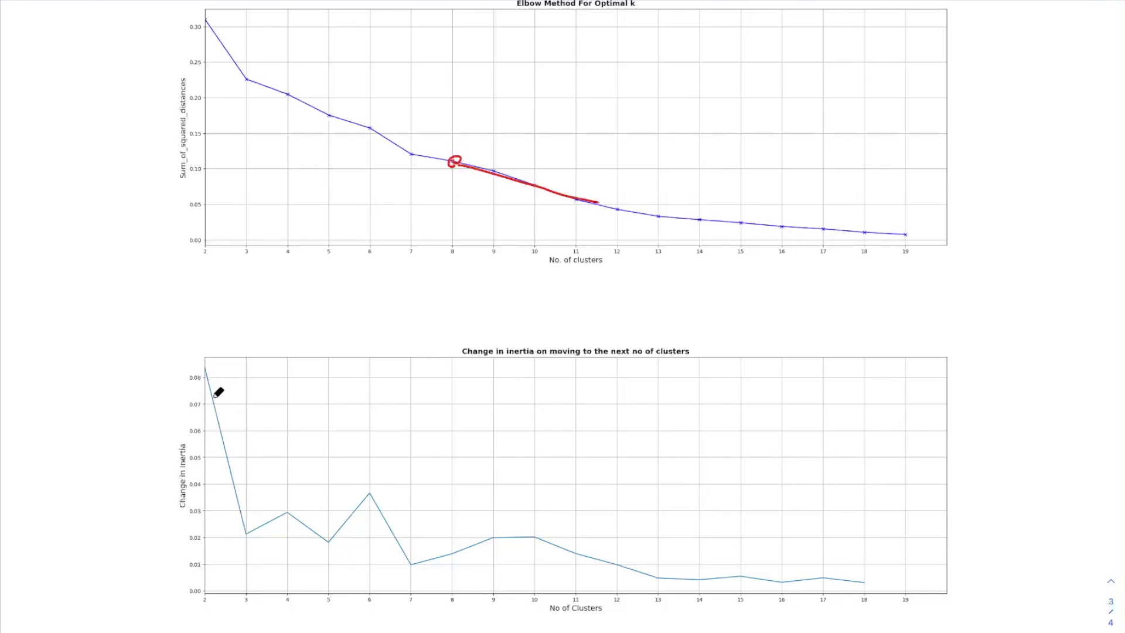
pyautogui.moveTo(206, 369); pyautogui.dragTo(208, 373)
pyautogui.scroll(1, 199, 152)
pyautogui.moveTo(211, 38); pyautogui.dragTo(211, 37)
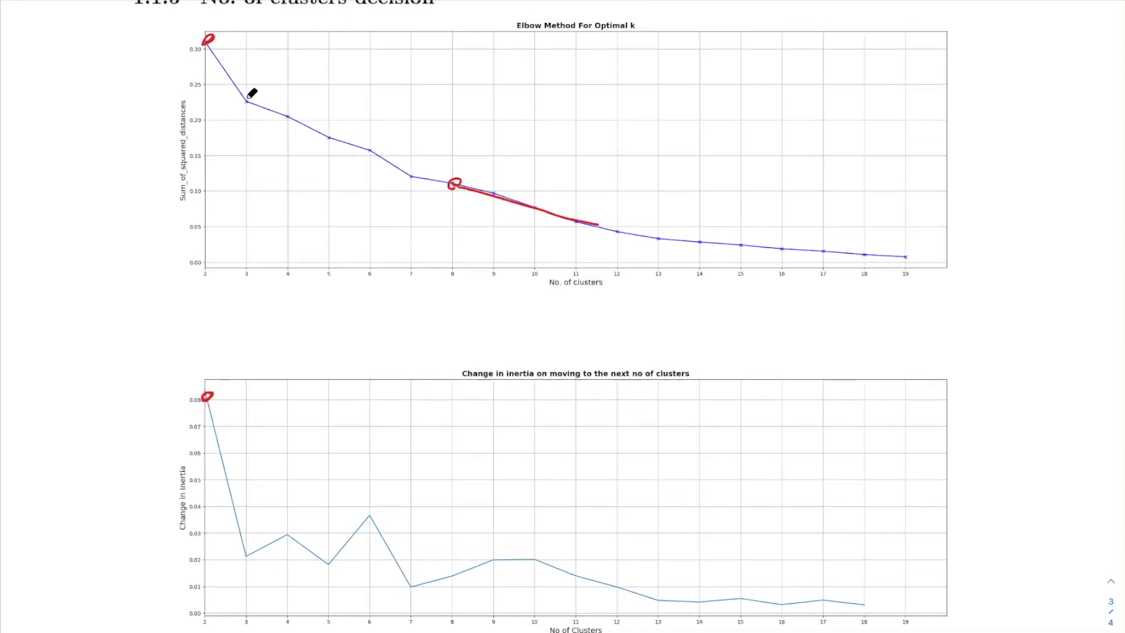
pyautogui.moveTo(244, 95); pyautogui.dragTo(248, 95)
# Circle the points for 8 and 12 clusters on the change-in-inertia curve.
pyautogui.scroll(-1, 392, 429)
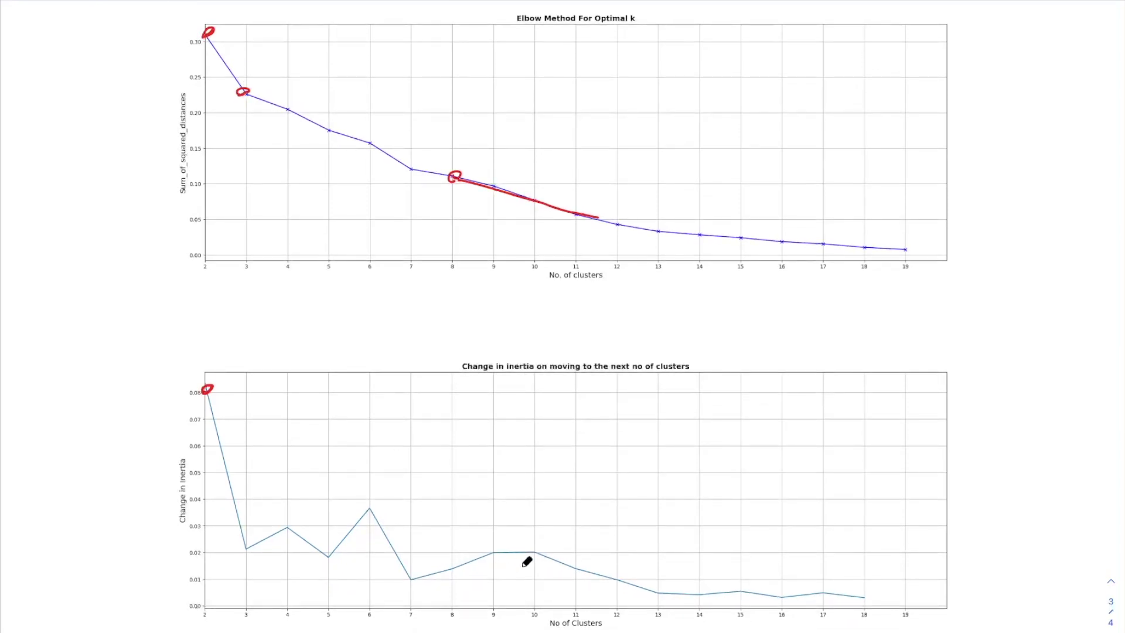
pyautogui.moveTo(456, 567); pyautogui.dragTo(457, 562)
pyautogui.moveTo(620, 578); pyautogui.dragTo(627, 575)
# In the 8-cluster silhouette plot, draw lines above the cluster 6 and 5 bars and trace the dashed average line.
pyautogui.scroll(-6, 514, 594)
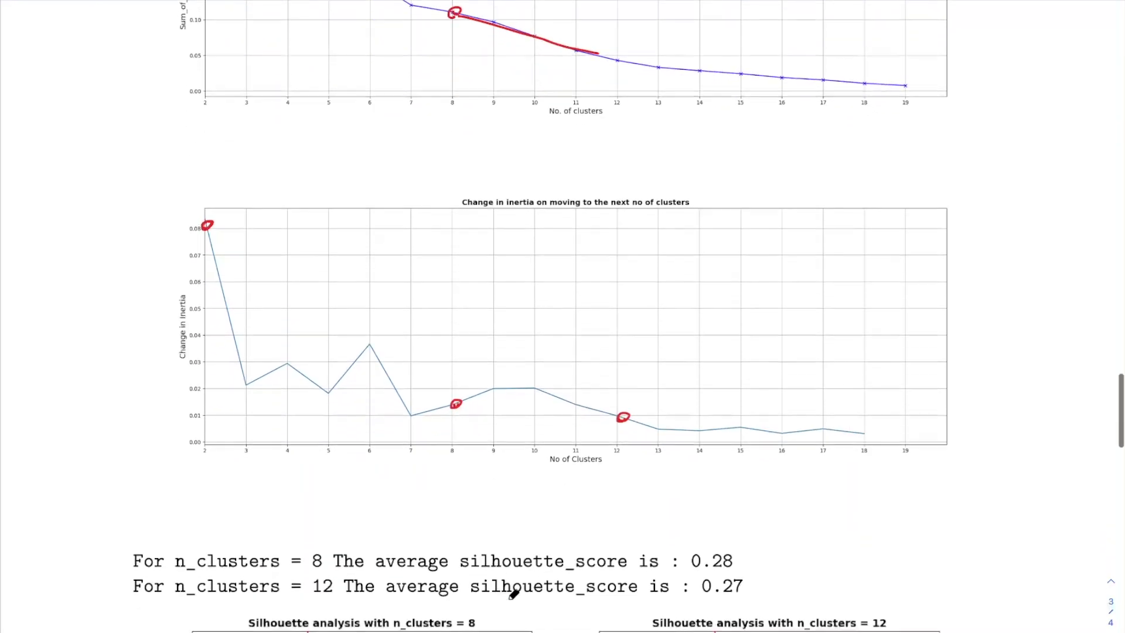
pyautogui.scroll(-2, 514, 595)
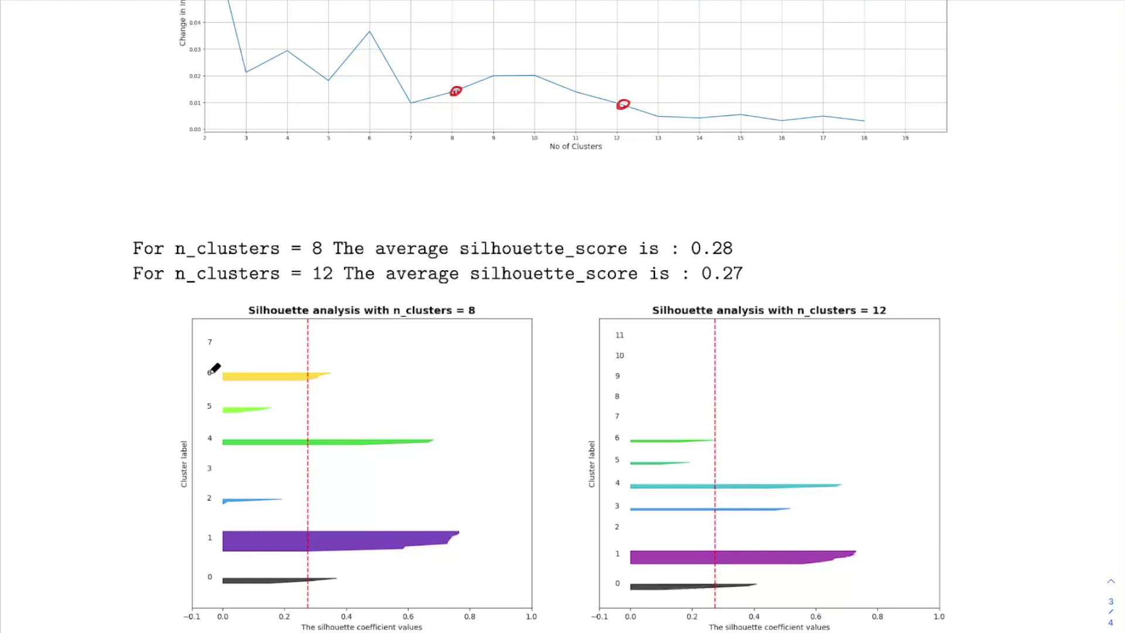
pyautogui.moveTo(221, 364); pyautogui.dragTo(323, 366)
pyautogui.moveTo(221, 402); pyautogui.dragTo(270, 401)
pyautogui.moveTo(311, 323); pyautogui.dragTo(316, 580)
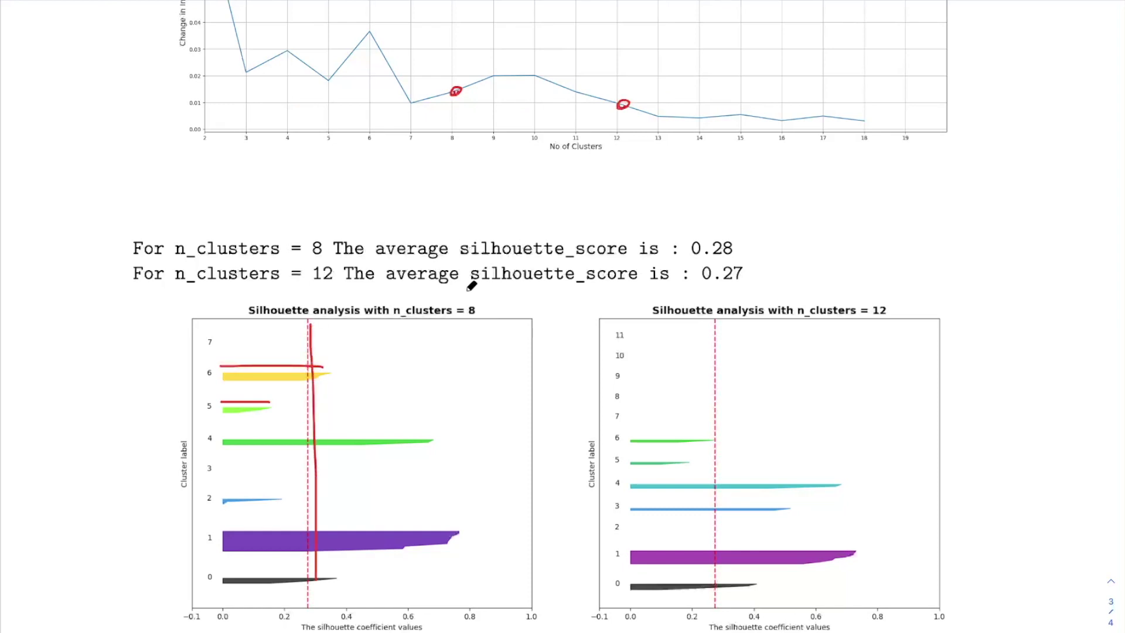
# Circle "n_clusters = 8" and "n_clusters = 12" in the titles of the two silhouette plots.
pyautogui.moveTo(473, 286)
pyautogui.mouseDown()
pyautogui.moveTo(417, 293)
pyautogui.moveTo(400, 312)
pyautogui.moveTo(447, 336)
pyautogui.moveTo(487, 313)
pyautogui.moveTo(462, 281)
pyautogui.mouseUp()
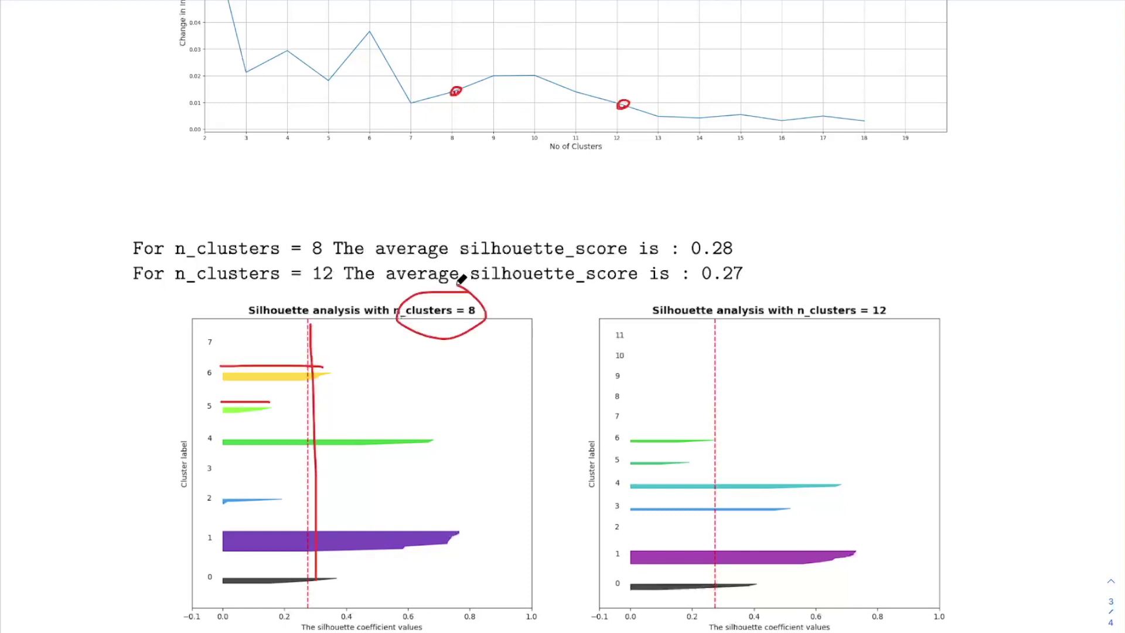
pyautogui.moveTo(832, 292)
pyautogui.mouseDown()
pyautogui.moveTo(802, 320)
pyautogui.moveTo(834, 330)
pyautogui.moveTo(882, 315)
pyautogui.moveTo(881, 296)
pyautogui.moveTo(829, 290)
pyautogui.mouseUp()
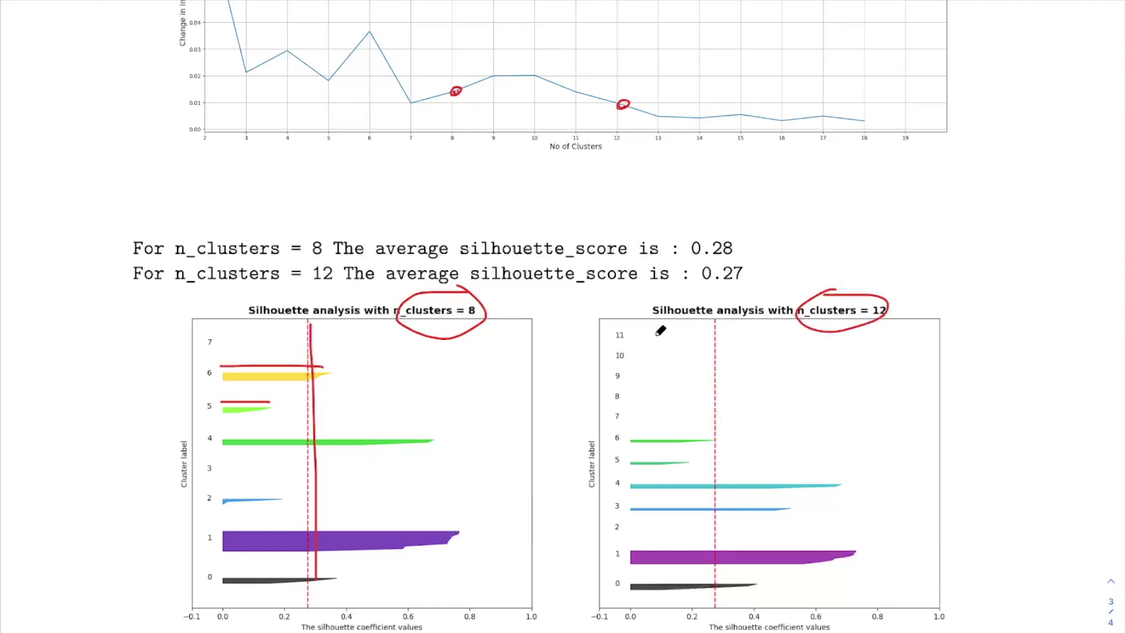
# Circle cluster labels 7 to 11 in the 12-cluster silhouette plot and draw a check mark beside the 8-cluster plot title.
pyautogui.moveTo(630, 317)
pyautogui.mouseDown()
pyautogui.moveTo(599, 324)
pyautogui.moveTo(586, 382)
pyautogui.moveTo(588, 418)
pyautogui.moveTo(619, 435)
pyautogui.moveTo(644, 417)
pyautogui.moveTo(630, 327)
pyautogui.mouseUp()
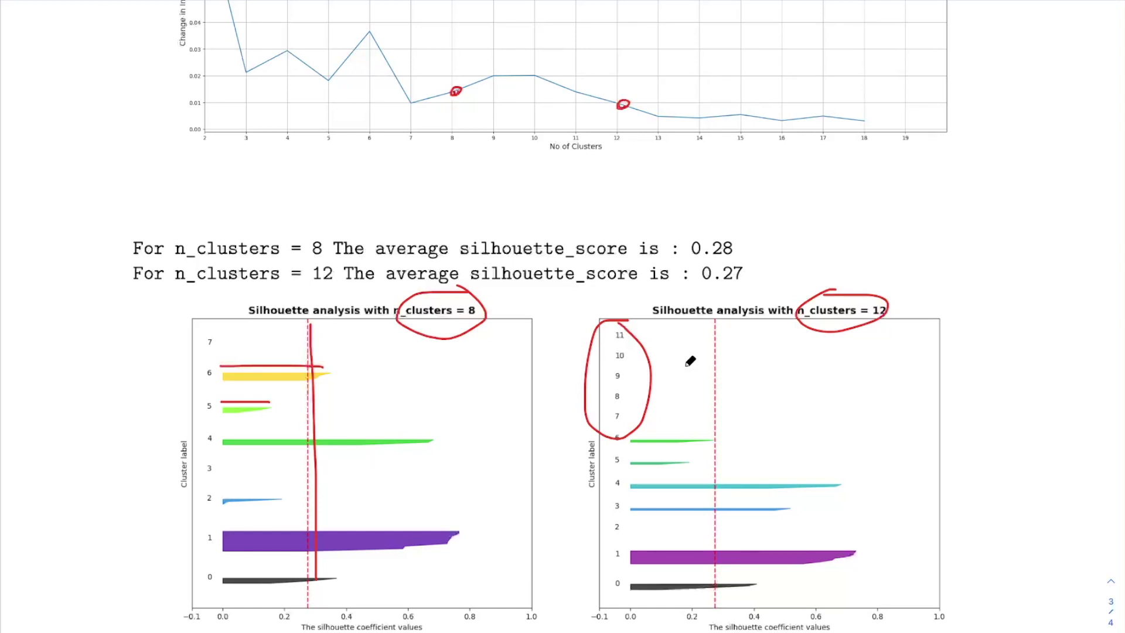
pyautogui.moveTo(494, 312)
pyautogui.mouseDown()
pyautogui.moveTo(535, 282)
pyautogui.moveTo(526, 300)
pyautogui.moveTo(557, 252)
pyautogui.mouseUp()
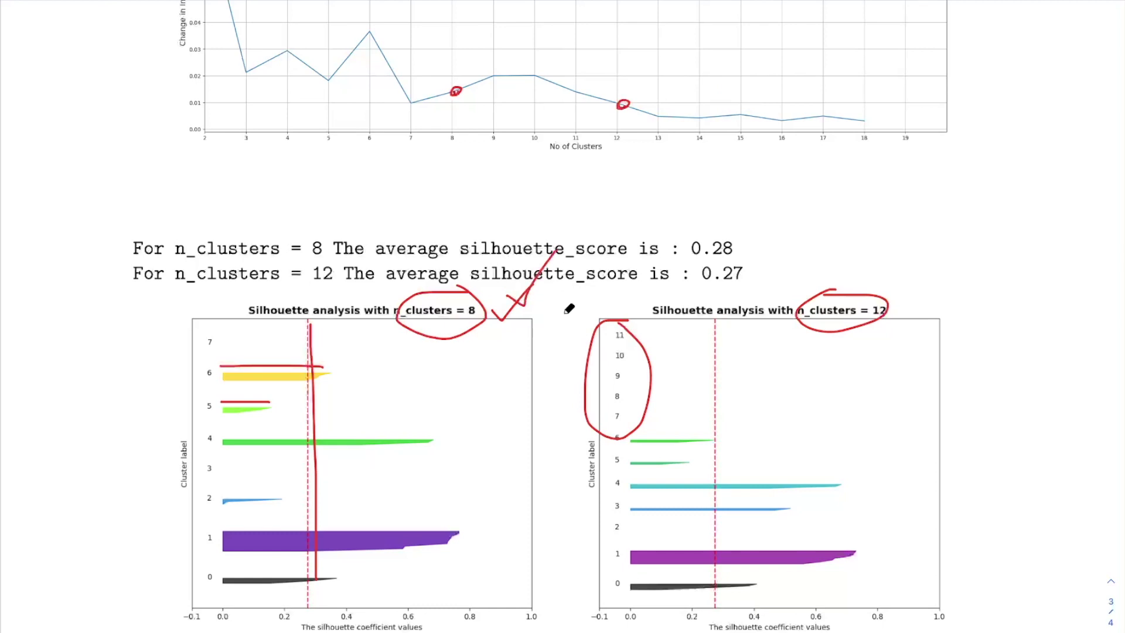
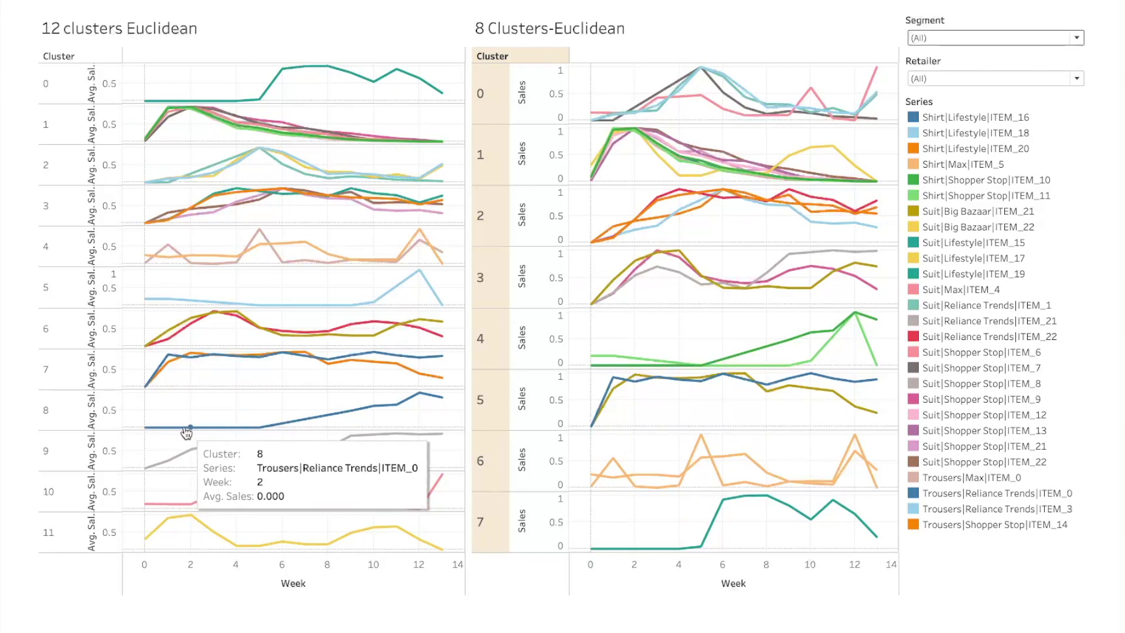
# Highlight the series of clusters 8 and 9 in the 12-cluster Euclidean chart and inspect their counterparts among the 8 Euclidean clusters.
pyautogui.moveTo(189, 465)
pyautogui.moveTo(187, 525)
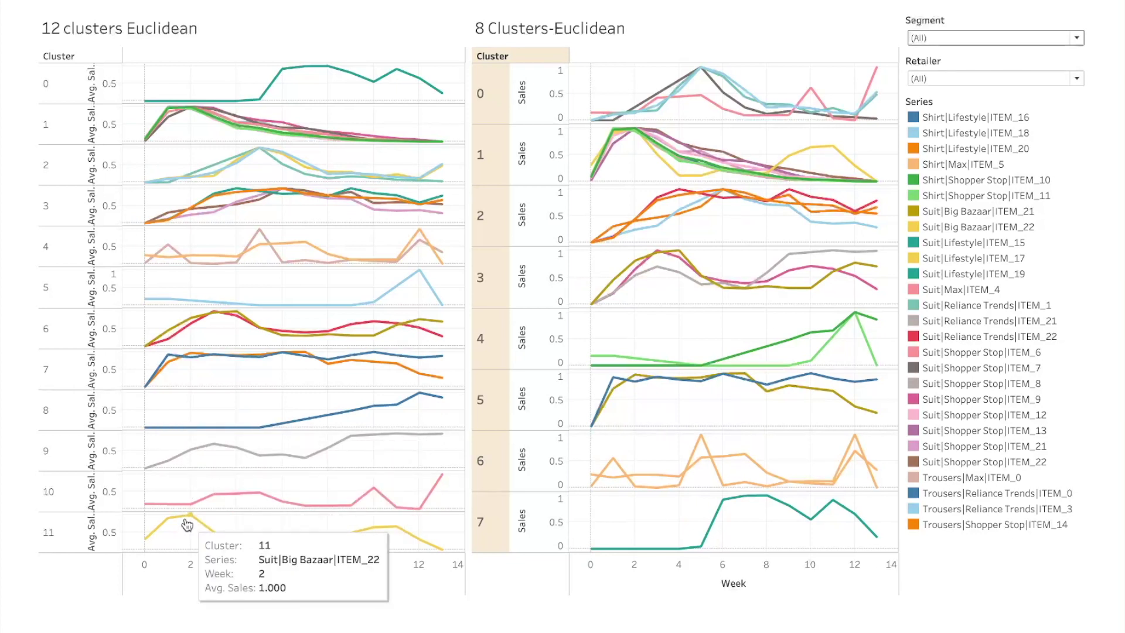
pyautogui.click(284, 423)
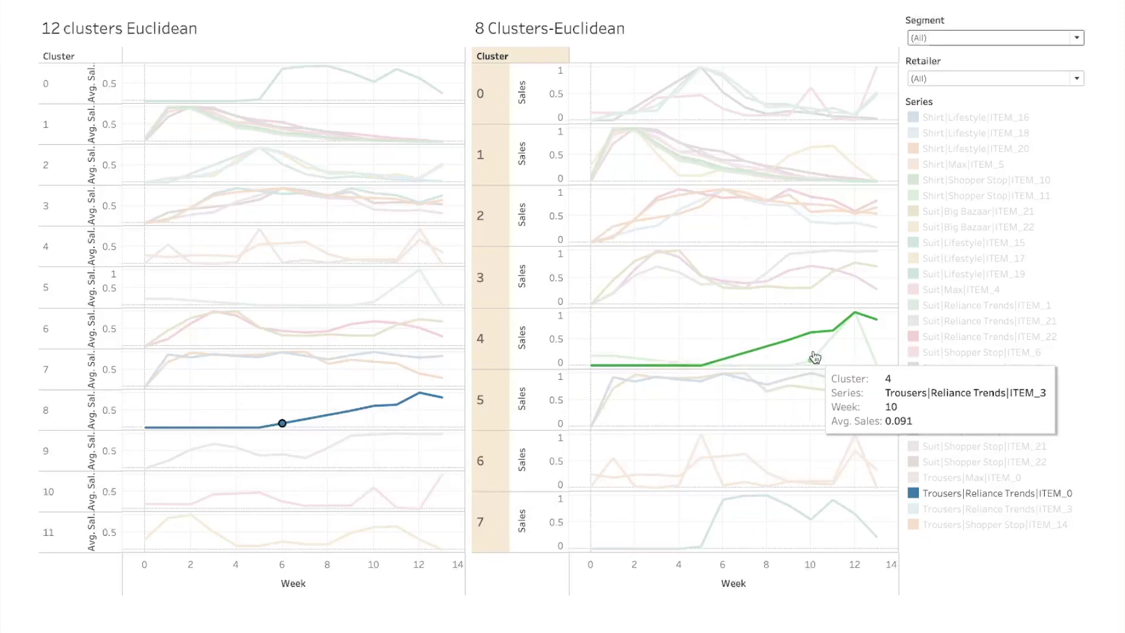
pyautogui.click(224, 450)
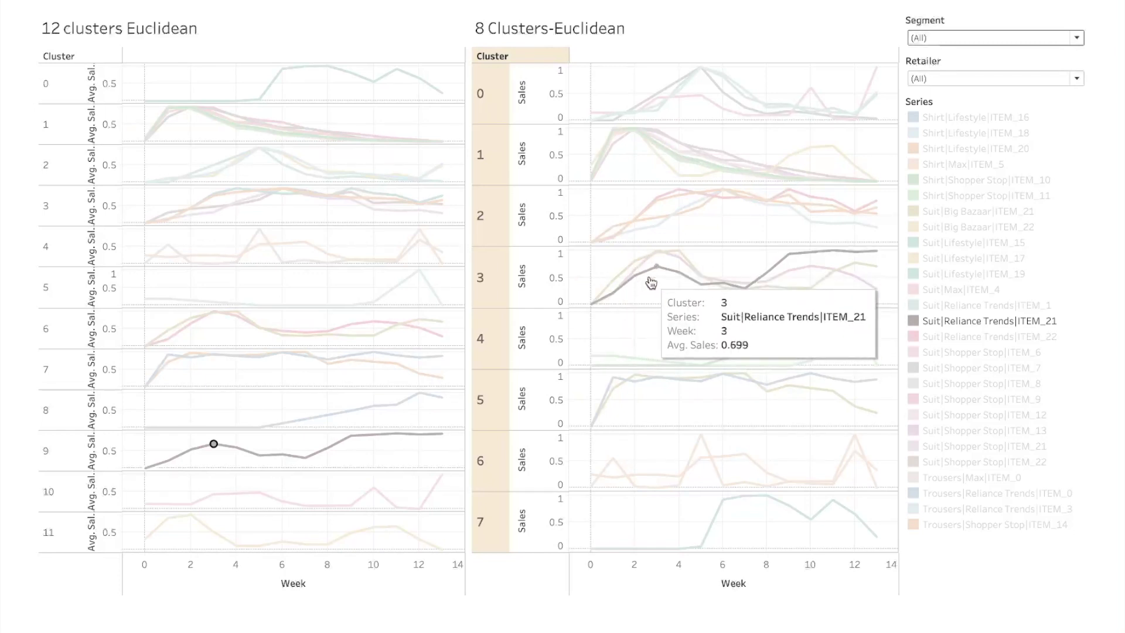
pyautogui.moveTo(669, 279)
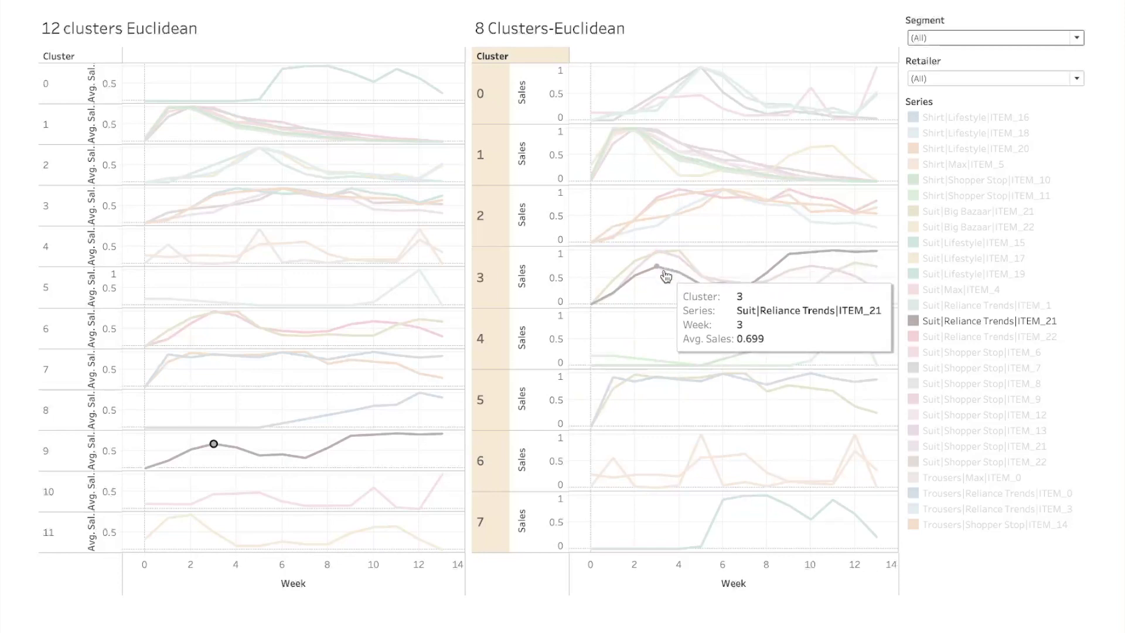
pyautogui.moveTo(674, 257)
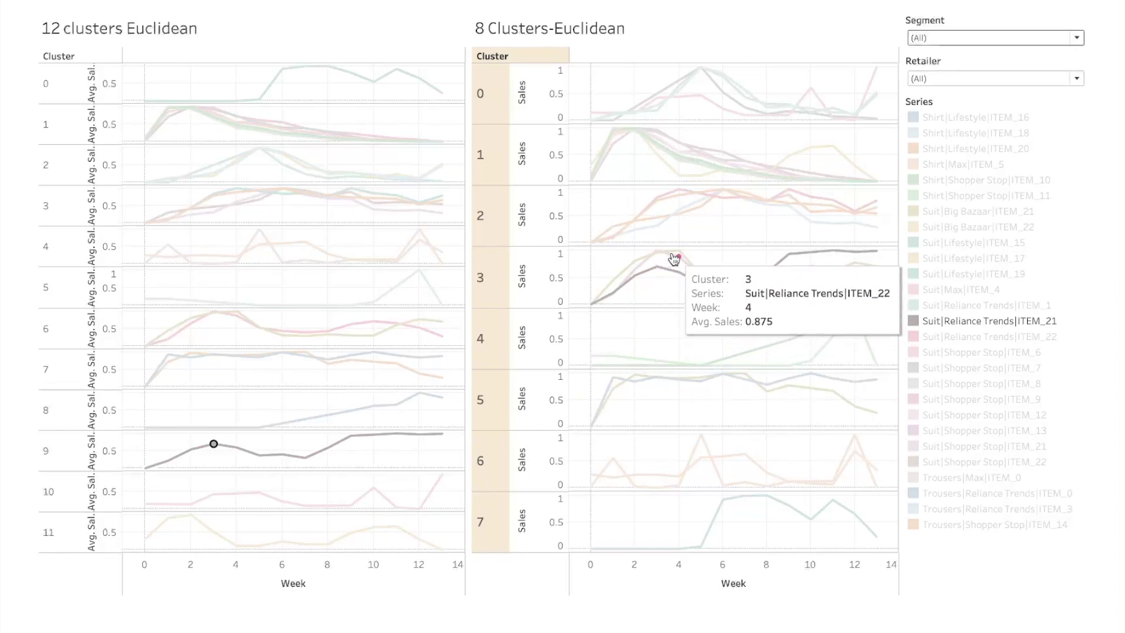
# Highlight the series of clusters 10 and 11 in the 12-cluster Euclidean chart and compare their placement among the 8 Euclidean clusters.
pyautogui.click(237, 494)
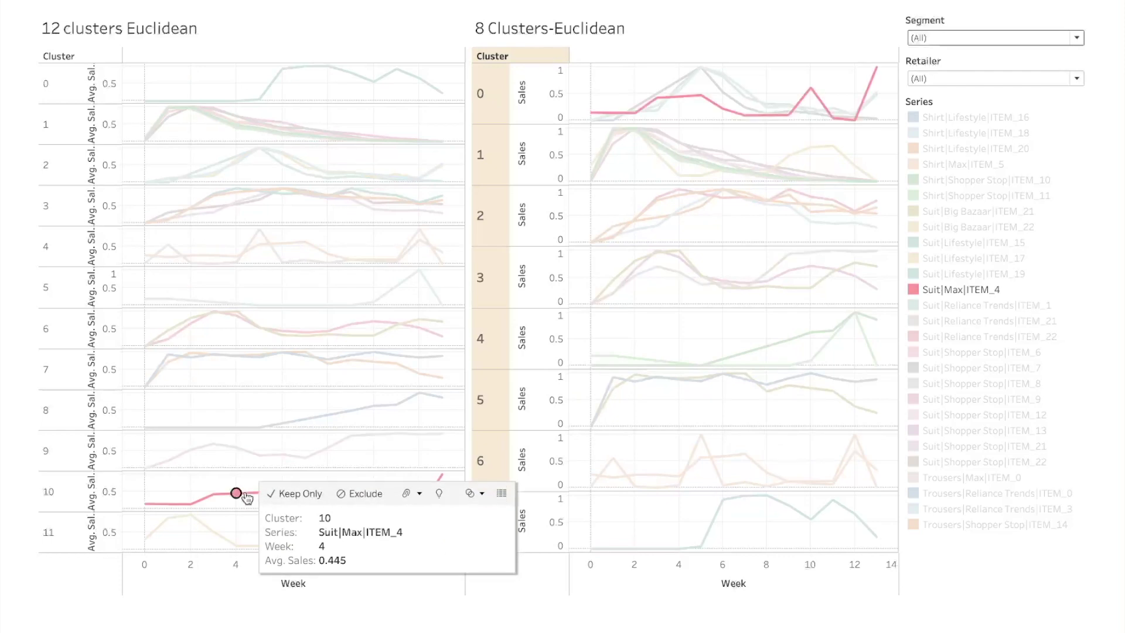
pyautogui.click(218, 536)
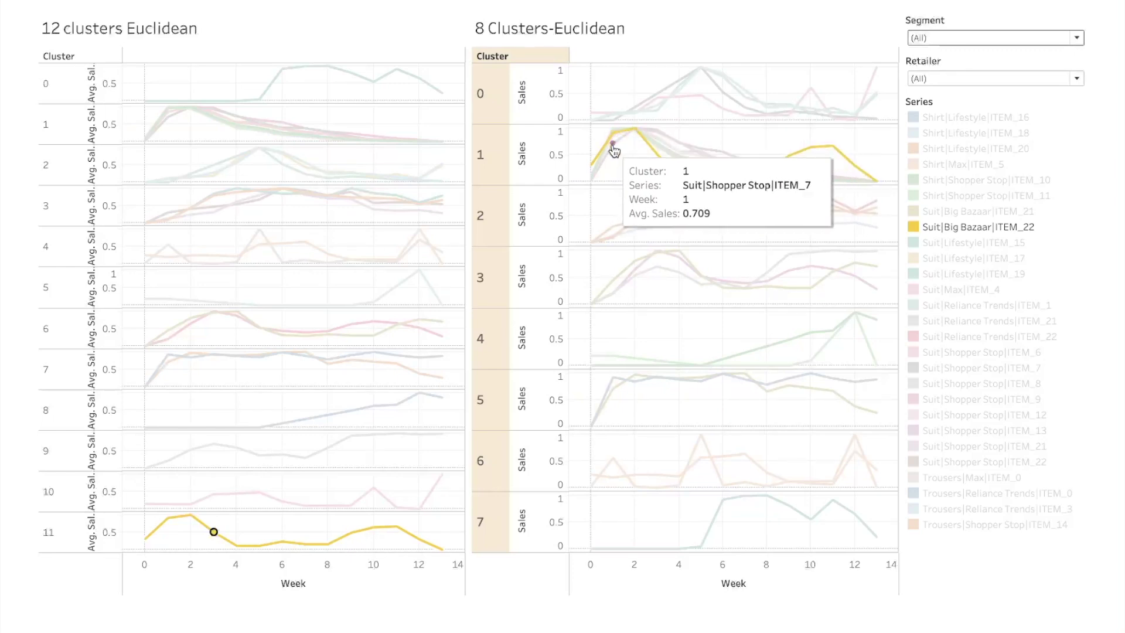
pyautogui.moveTo(645, 151)
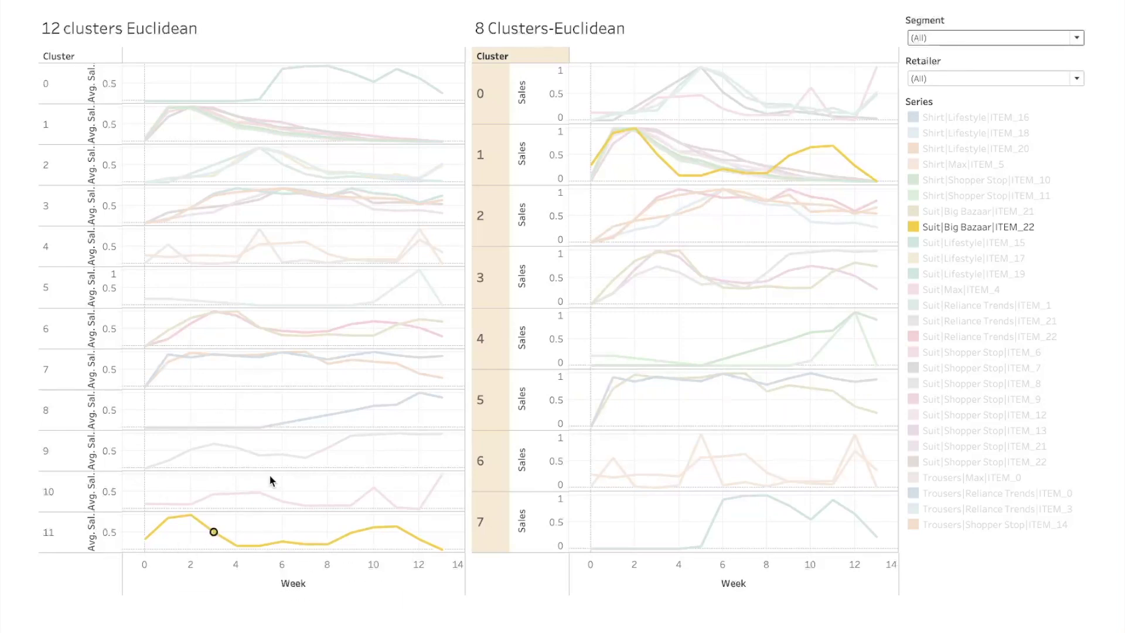
pyautogui.moveTo(273, 491)
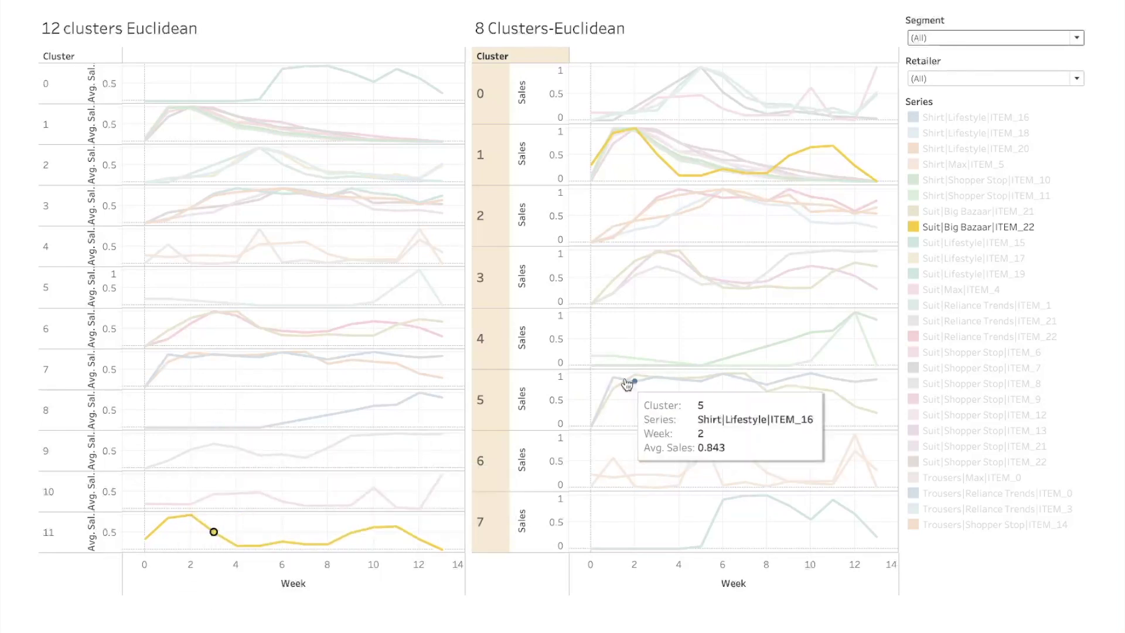
pyautogui.moveTo(659, 221)
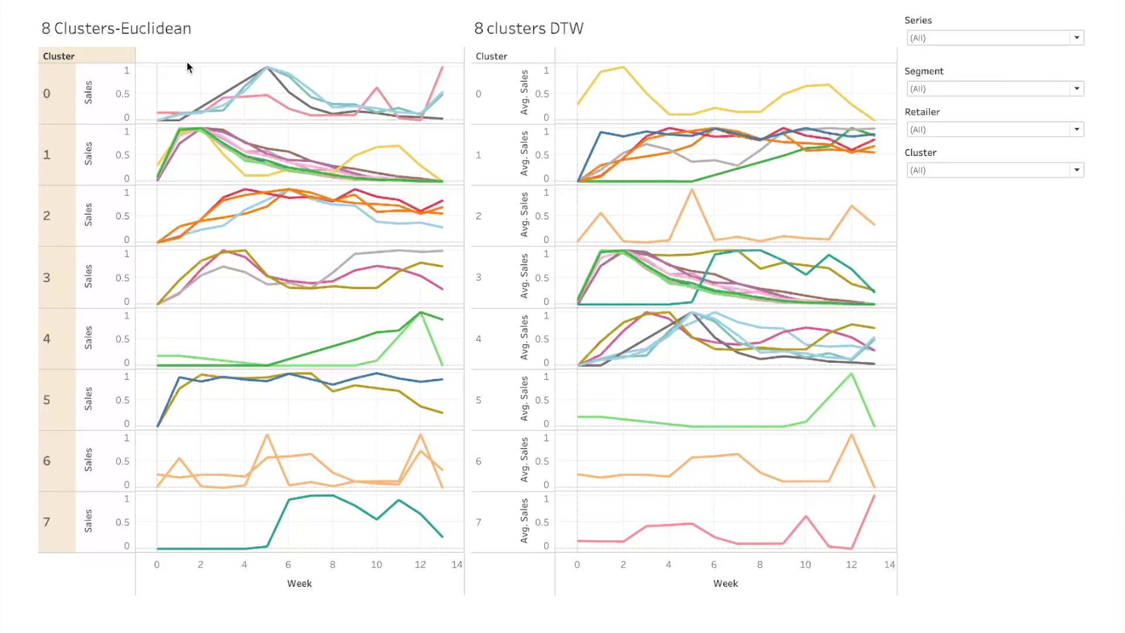
# Compare Euclidean cluster 0 with clusters 1, 3 and 4 of the 8-cluster DTW chart by inspecting their weekly sales lines.
pyautogui.moveTo(265, 78)
pyautogui.moveTo(631, 156)
pyautogui.moveTo(682, 158)
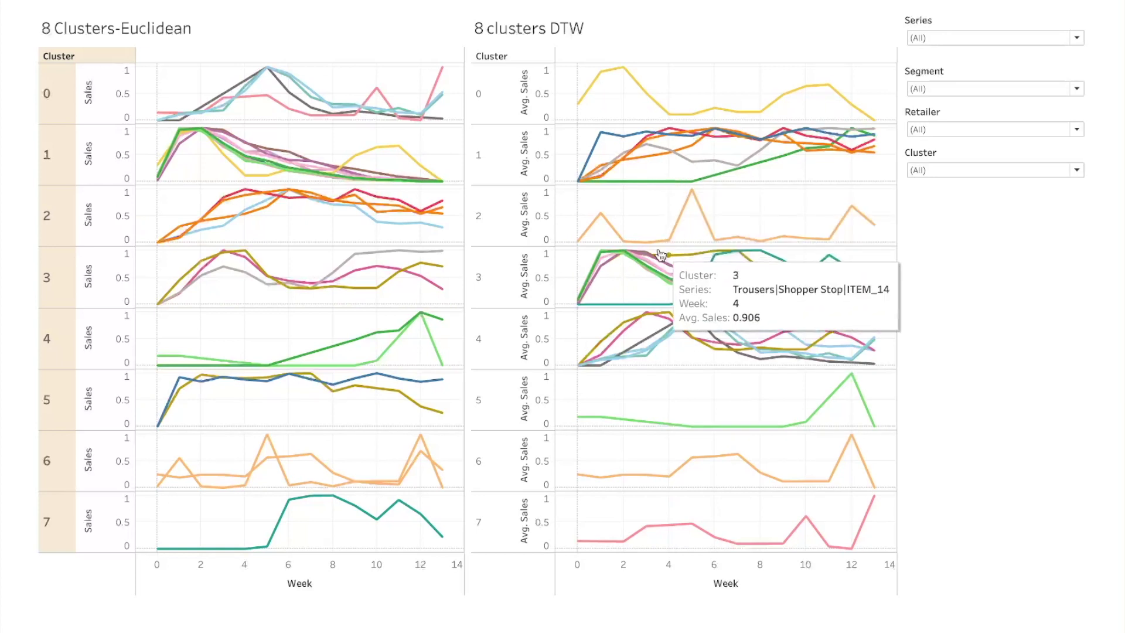
pyautogui.moveTo(635, 260)
pyautogui.moveTo(667, 320)
pyautogui.moveTo(716, 359)
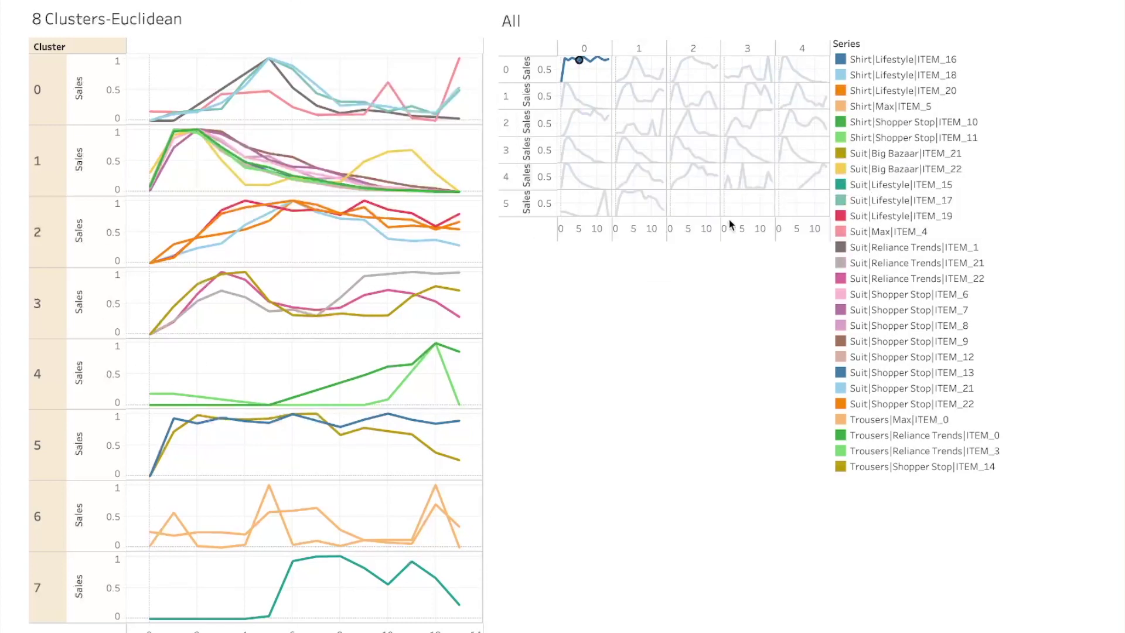
# Highlight each Shirt series in turn, from Lifestyle ITEM_16 to Shopper Stop ITEM_11, to see its Euclidean cluster.
pyautogui.moveTo(645, 200)
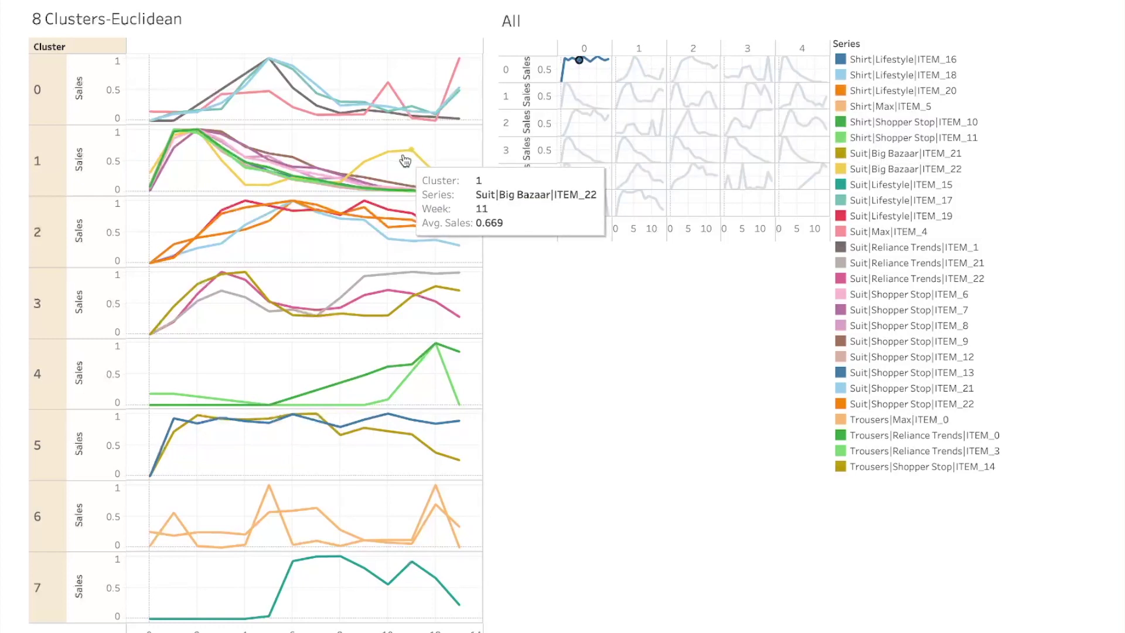
pyautogui.click(882, 59)
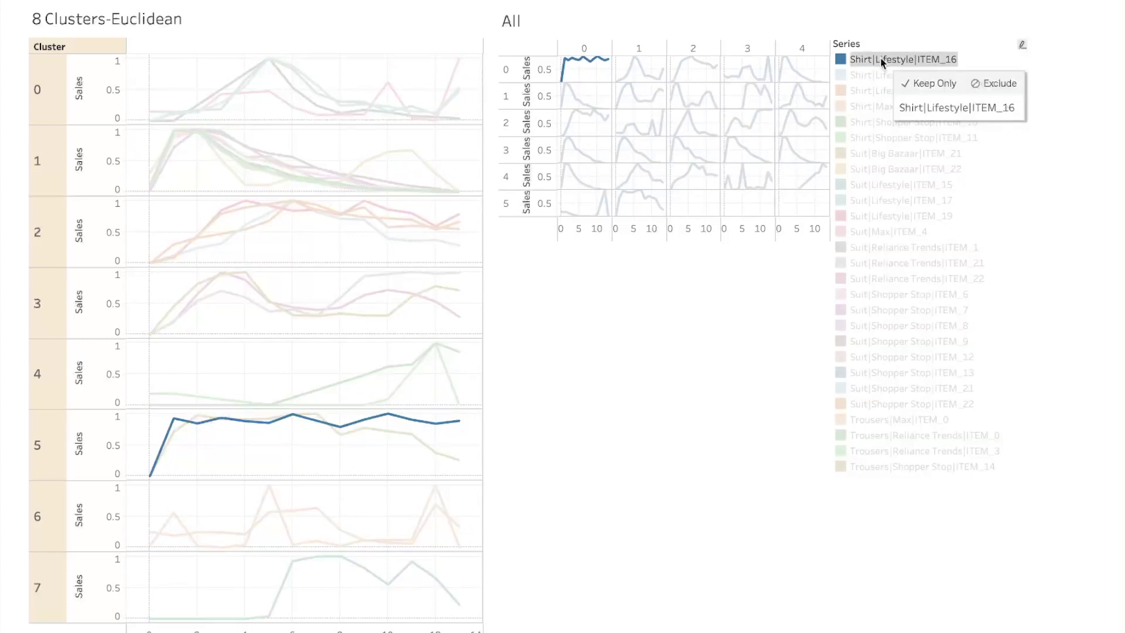
pyautogui.click(878, 75)
pyautogui.click(877, 90)
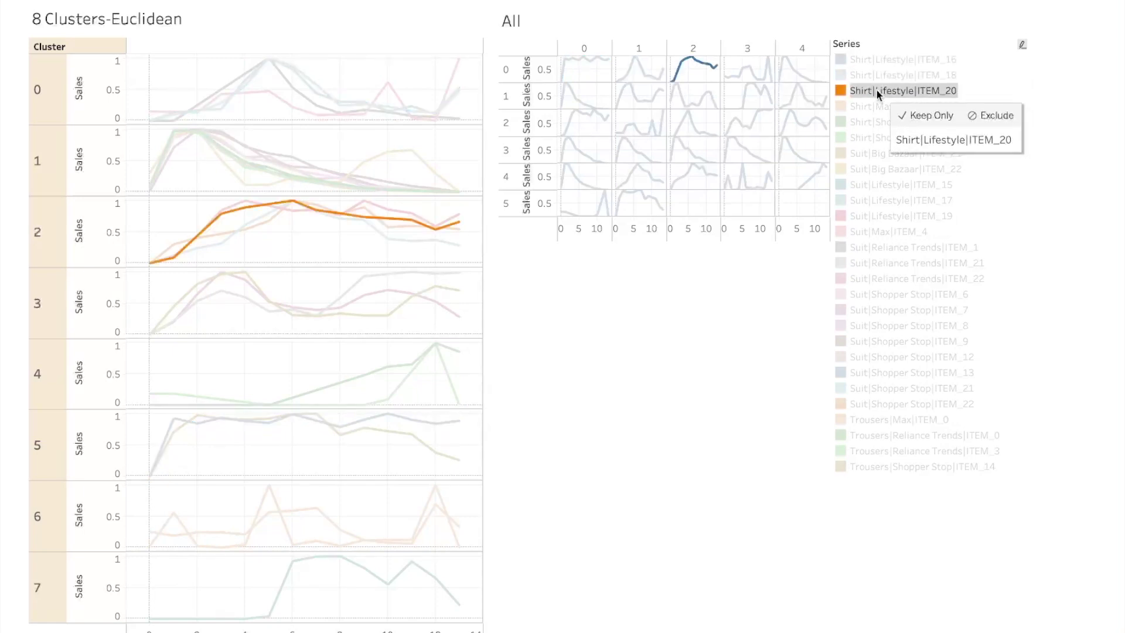
pyautogui.click(877, 106)
pyautogui.click(874, 122)
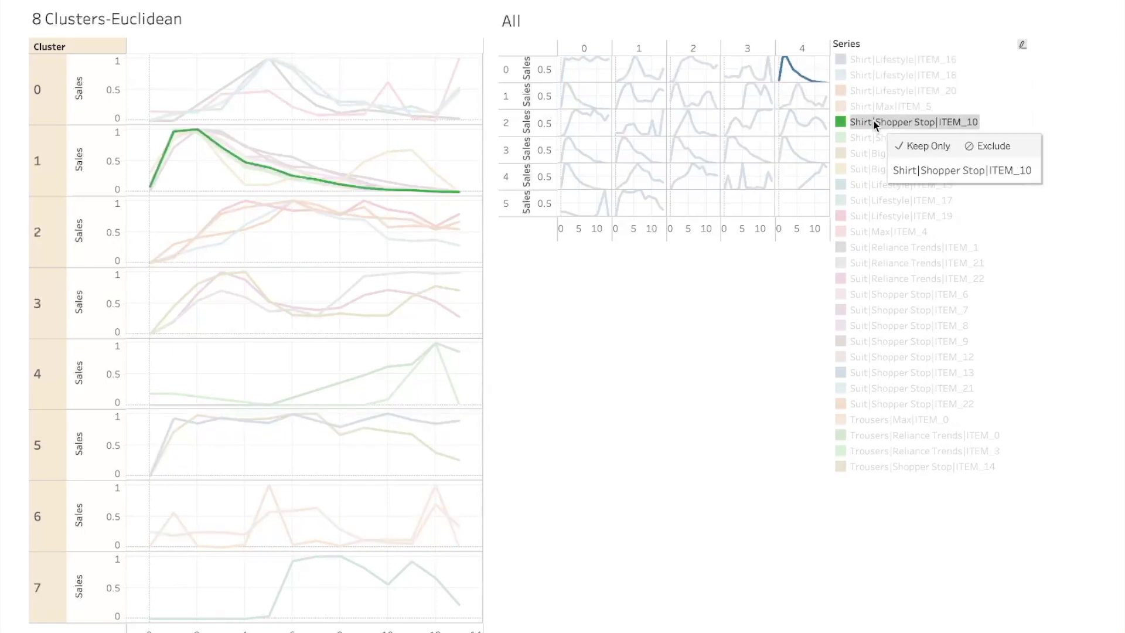
pyautogui.click(873, 138)
# Highlight the Suit series of Big Bazaar, Lifestyle and Max one after another, from Big Bazaar ITEM_21 to Max ITEM_4.
pyautogui.click(872, 153)
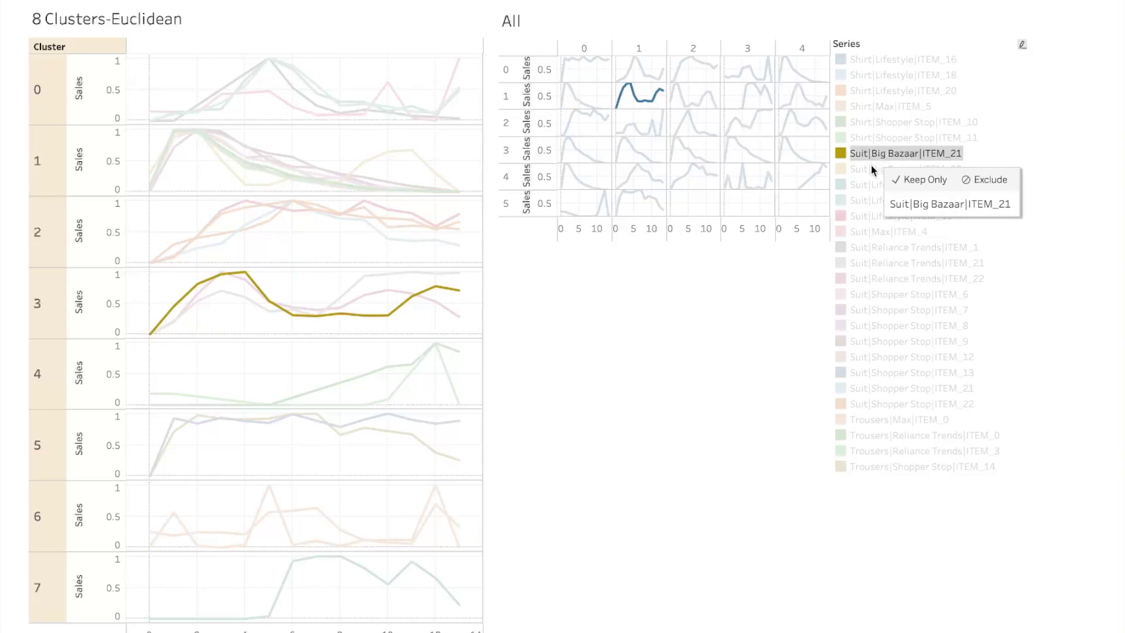
pyautogui.click(871, 169)
pyautogui.click(871, 184)
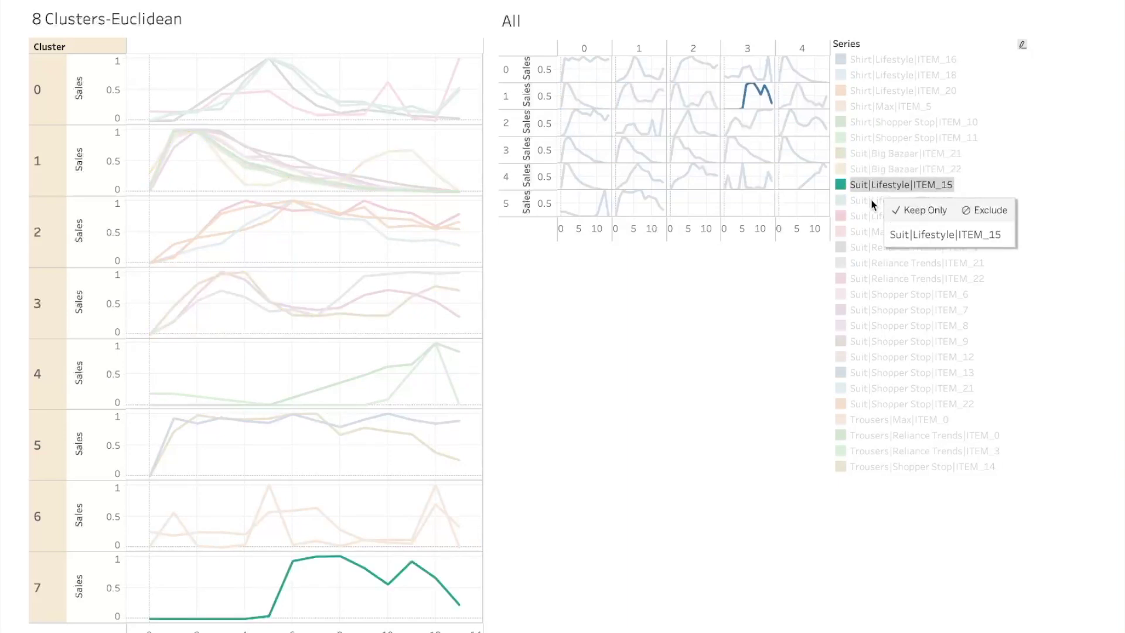
pyautogui.click(872, 201)
pyautogui.click(872, 216)
pyautogui.click(871, 231)
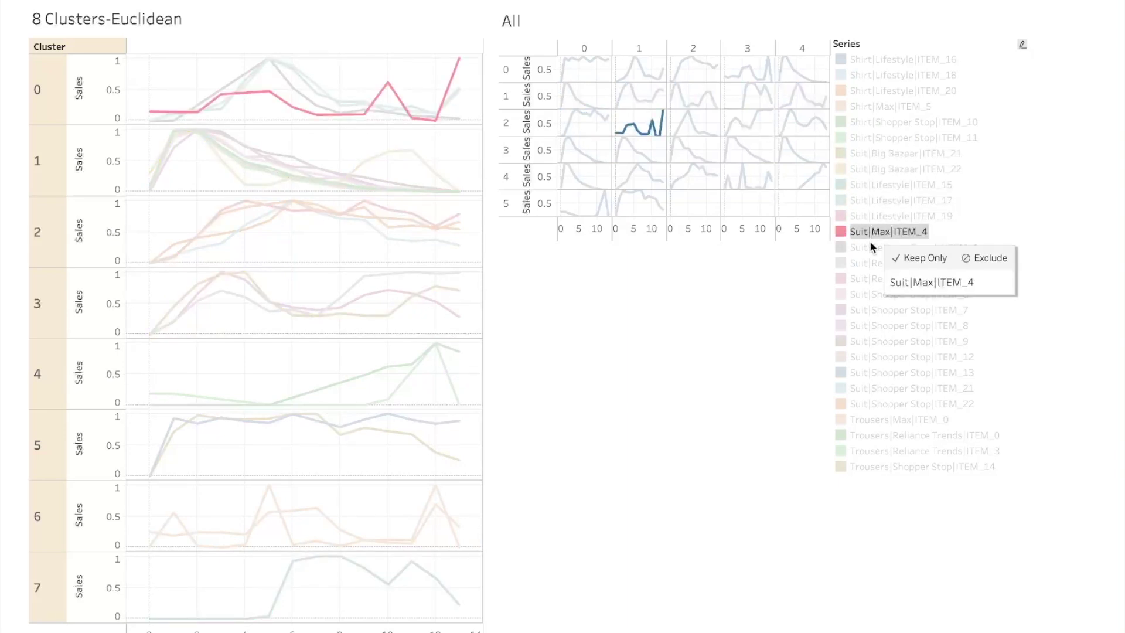
# Highlight the Suit series of Reliance Trends one after another: ITEM_1, ITEM_21 and ITEM_22.
pyautogui.click(871, 247)
pyautogui.click(871, 263)
pyautogui.click(871, 278)
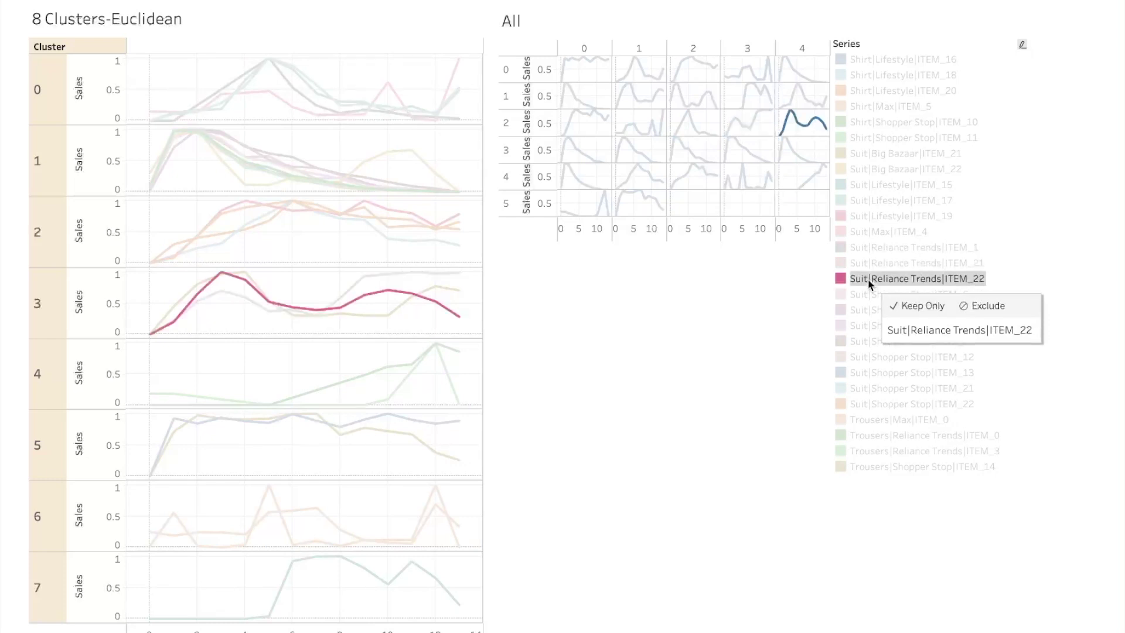
# Highlight the Suit series of Shopper Stop one after another, from ITEM_6 to ITEM_22, to see their Euclidean clusters.
pyautogui.click(868, 294)
pyautogui.click(862, 310)
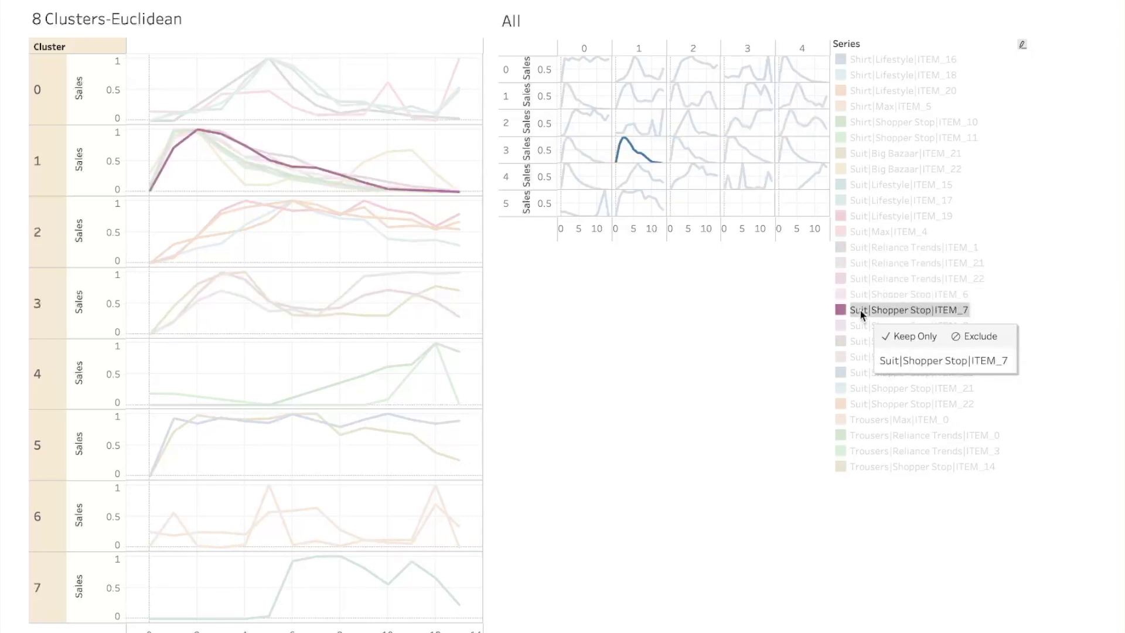
pyautogui.click(864, 325)
pyautogui.click(863, 340)
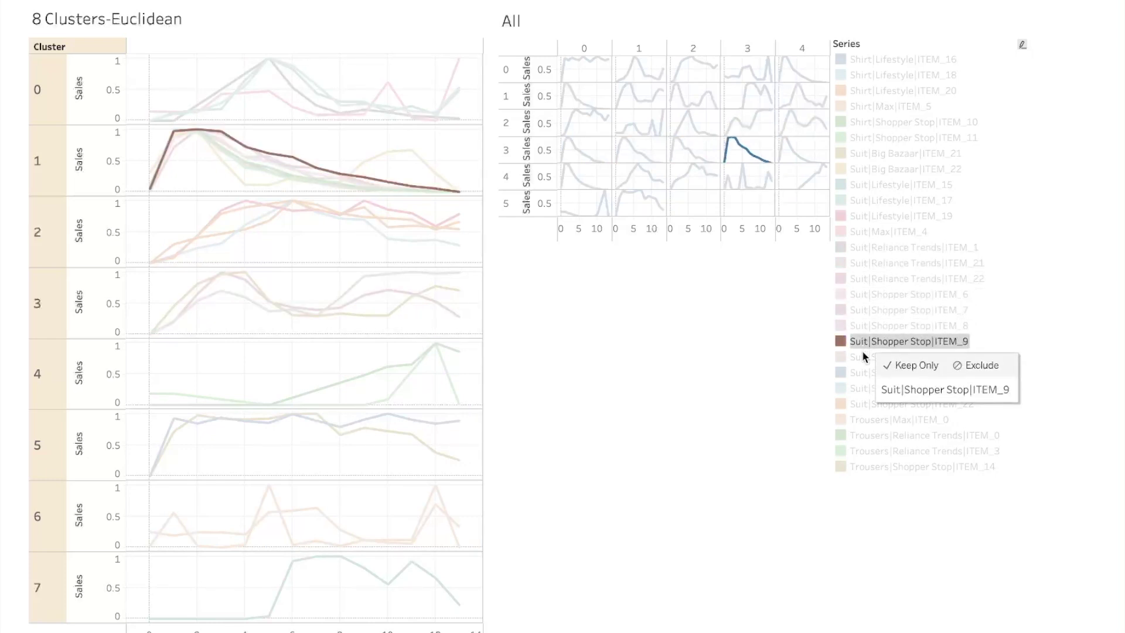
pyautogui.click(864, 355)
pyautogui.click(863, 371)
pyautogui.click(865, 388)
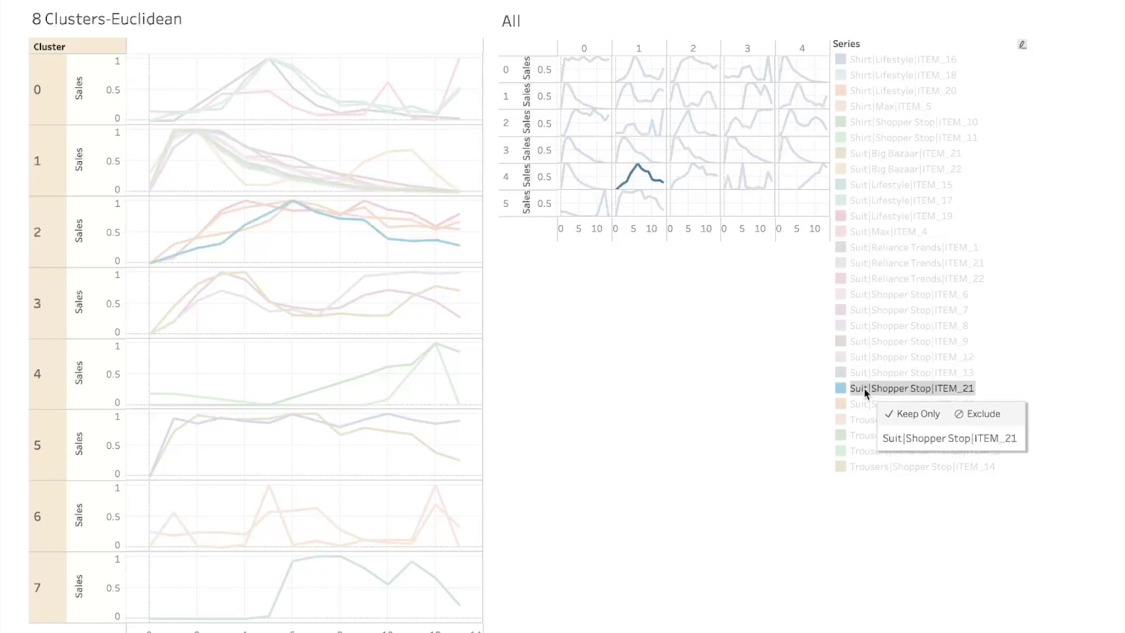
pyautogui.click(866, 405)
# Highlight each Trousers series in turn: Max ITEM_0, Reliance Trends ITEM_0 and ITEM_3, and Shopper Stop ITEM_14.
pyautogui.click(864, 419)
pyautogui.click(865, 435)
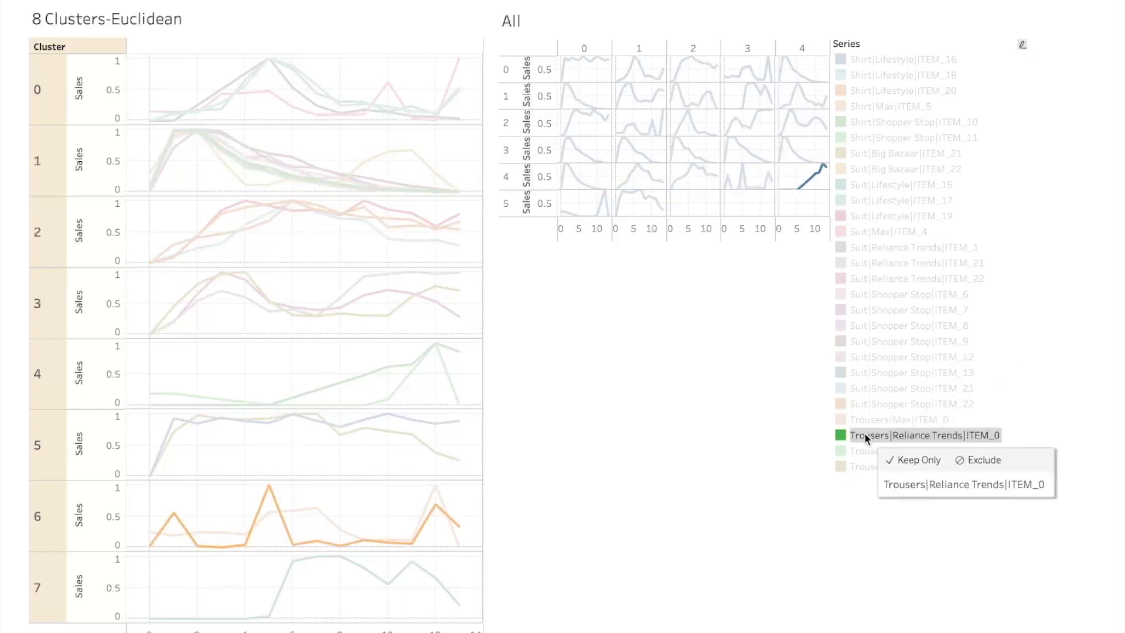
pyautogui.click(865, 450)
pyautogui.click(865, 466)
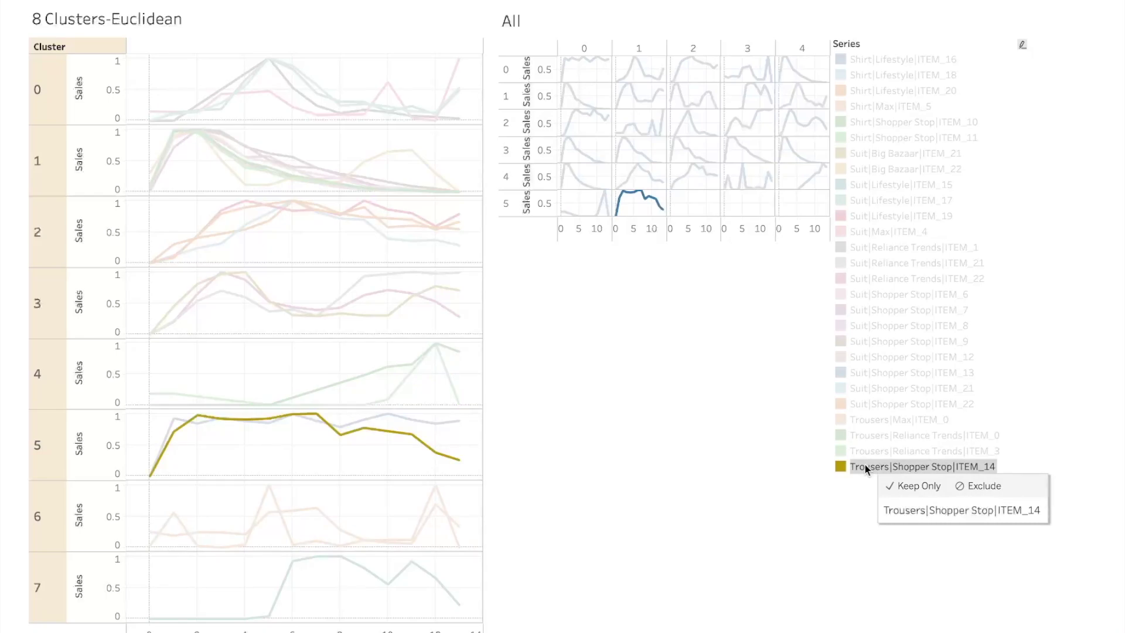